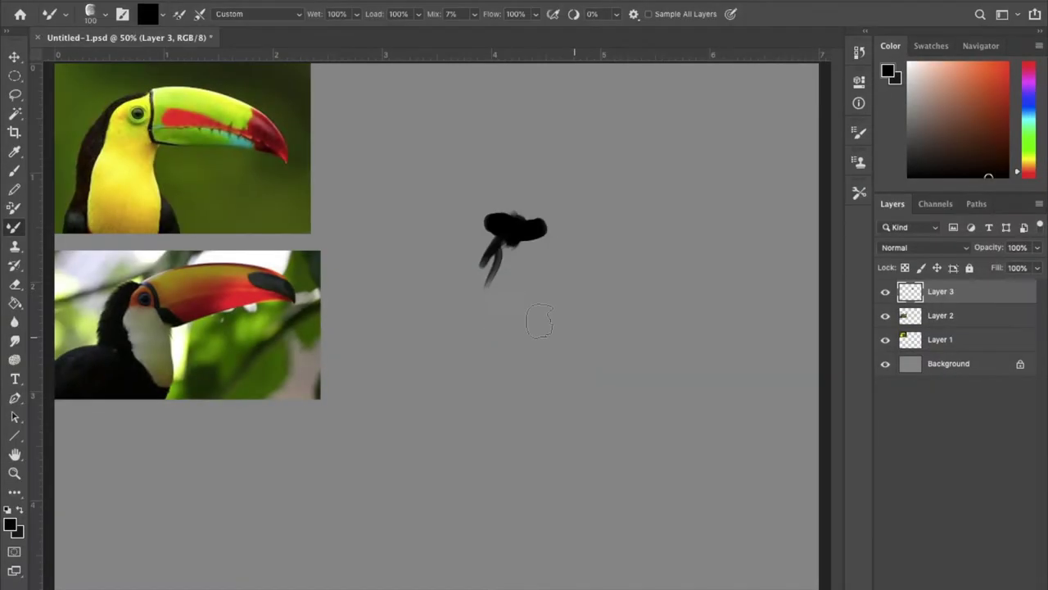
# Block in the toucan's black body with a light grey stroke down the chest.
pyautogui.moveTo(508, 223)
pyautogui.mouseDown()
pyautogui.moveTo(456, 363)
pyautogui.moveTo(578, 257)
pyautogui.mouseUp()
pyautogui.moveTo(684, 215)
pyautogui.mouseDown()
pyautogui.moveTo(734, 221)
pyautogui.moveTo(538, 240)
pyautogui.moveTo(543, 360)
pyautogui.moveTo(536, 278)
pyautogui.moveTo(568, 250)
pyautogui.moveTo(585, 352)
pyautogui.moveTo(590, 270)
pyautogui.mouseUp()
pyautogui.moveTo(557, 234)
pyautogui.mouseDown()
pyautogui.moveTo(641, 207)
pyautogui.moveTo(709, 222)
pyautogui.moveTo(644, 263)
pyautogui.moveTo(688, 221)
pyautogui.moveTo(727, 209)
pyautogui.moveTo(702, 216)
pyautogui.mouseUp()
# Paint the beak in red and orange with a dark red upper edge and a black tip.
pyautogui.keyDown('alt'); pyautogui.click(715, 211); pyautogui.keyUp('alt')
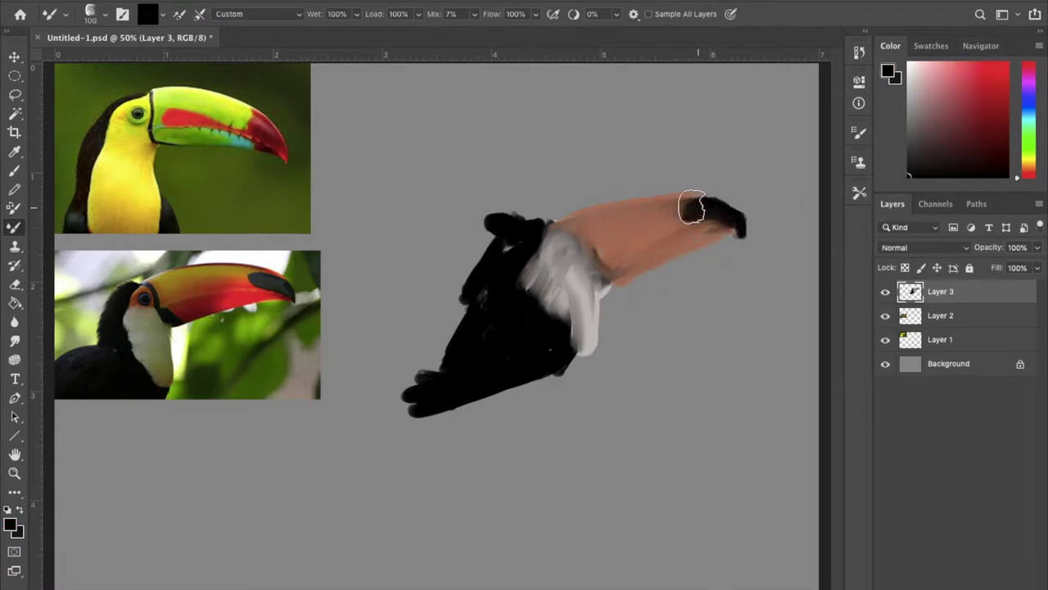
pyautogui.click(984, 90)
pyautogui.moveTo(613, 270); pyautogui.dragTo(671, 234)
pyautogui.keyDown('alt'); pyautogui.click(585, 234); pyautogui.keyUp('alt')
pyautogui.moveTo(595, 227)
pyautogui.mouseDown()
pyautogui.moveTo(648, 222)
pyautogui.moveTo(573, 227)
pyautogui.moveTo(610, 217)
pyautogui.mouseUp()
pyautogui.keyDown('alt'); pyautogui.click(702, 206); pyautogui.keyUp('alt')
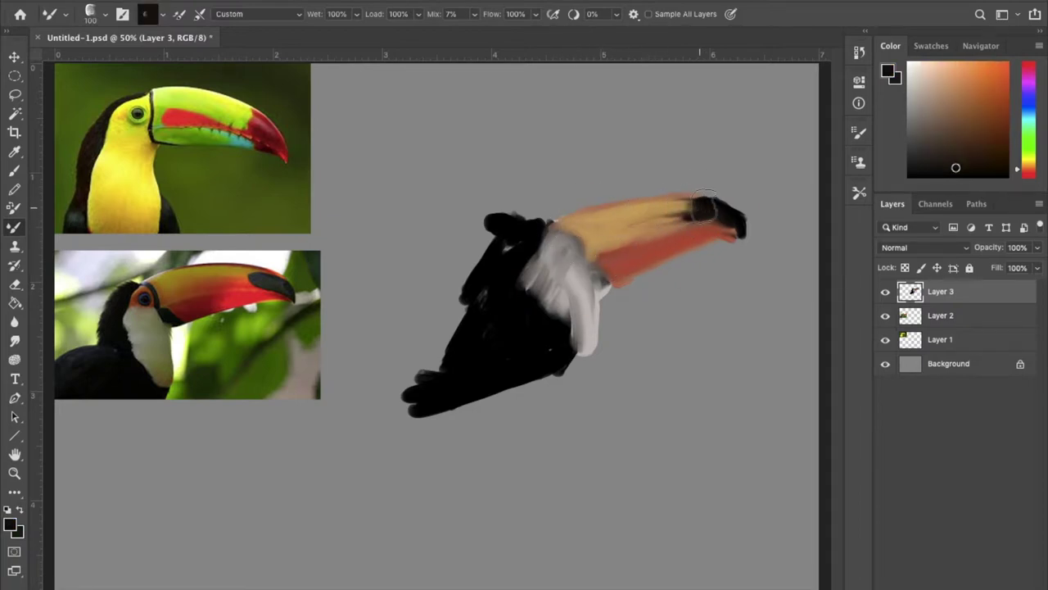
pyautogui.moveTo(737, 221); pyautogui.dragTo(692, 215)
pyautogui.keyDown('alt'); pyautogui.click(673, 244); pyautogui.keyUp('alt')
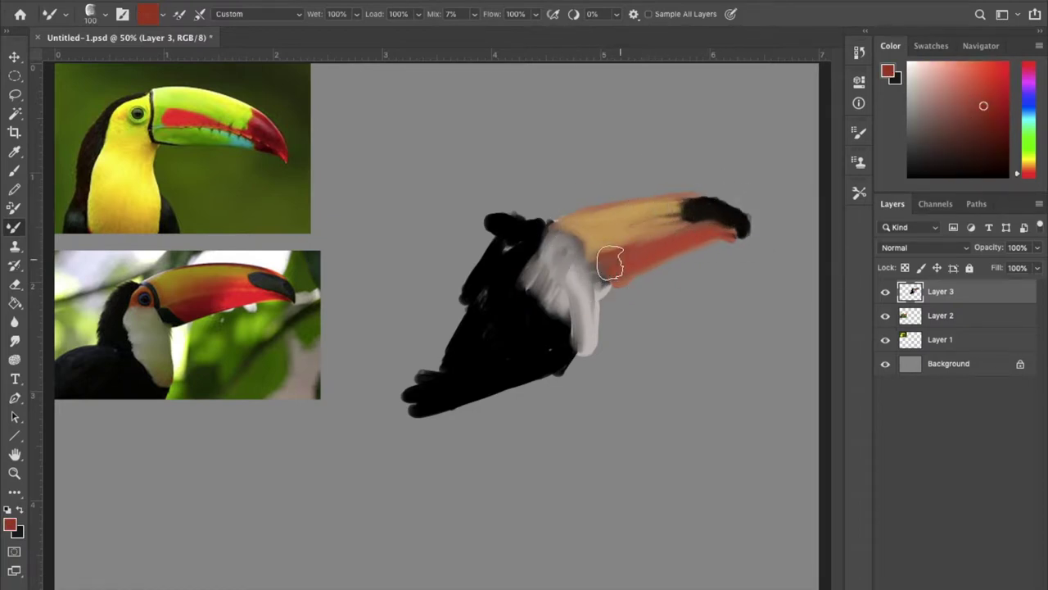
pyautogui.moveTo(609, 208)
pyautogui.mouseDown()
pyautogui.moveTo(592, 206)
pyautogui.moveTo(676, 188)
pyautogui.moveTo(704, 195)
pyautogui.mouseUp()
pyautogui.keyDown('alt'); pyautogui.click(603, 207); pyautogui.keyUp('alt')
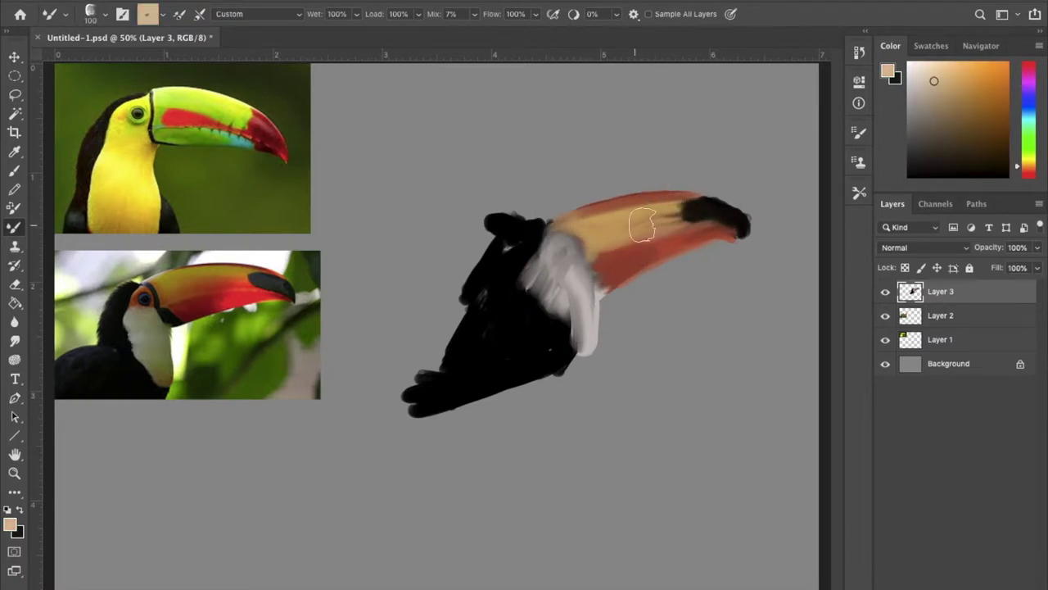
pyautogui.keyDown('alt'); pyautogui.click(565, 229); pyautogui.keyUp('alt')
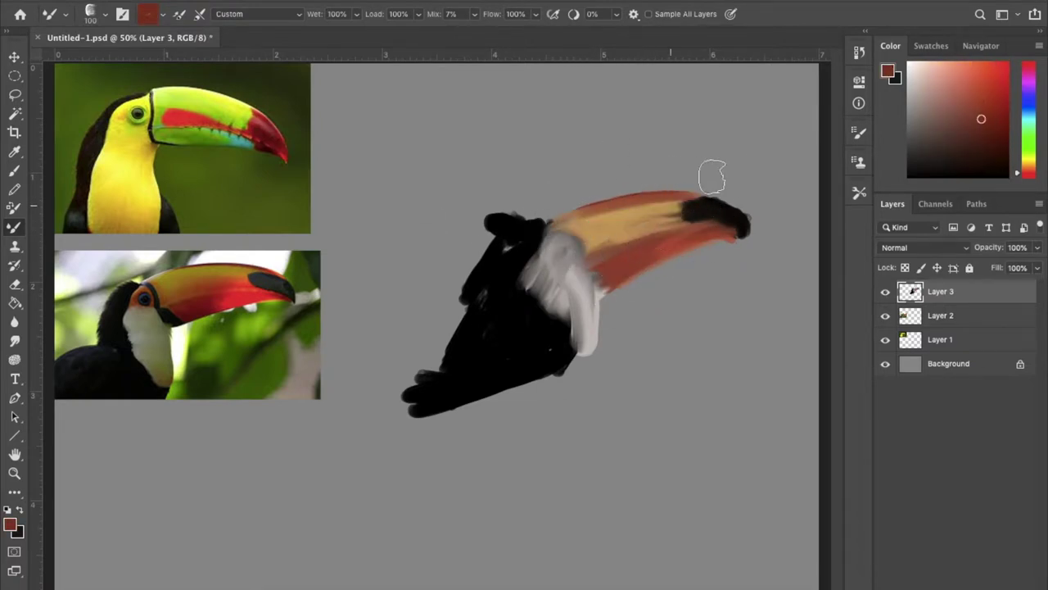
# Paint the light grey neck and fill the head outline and body edges with black.
pyautogui.keyDown('alt'); pyautogui.click(562, 251); pyautogui.keyUp('alt')
pyautogui.moveTo(538, 286)
pyautogui.mouseDown()
pyautogui.moveTo(557, 335)
pyautogui.moveTo(483, 410)
pyautogui.mouseUp()
pyautogui.keyDown('alt'); pyautogui.click(584, 366); pyautogui.keyUp('alt')
pyautogui.moveTo(508, 225)
pyautogui.mouseDown()
pyautogui.moveTo(576, 239)
pyautogui.moveTo(606, 295)
pyautogui.mouseUp()
pyautogui.moveTo(569, 227); pyautogui.dragTo(613, 286)
pyautogui.moveTo(490, 274); pyautogui.dragTo(506, 368)
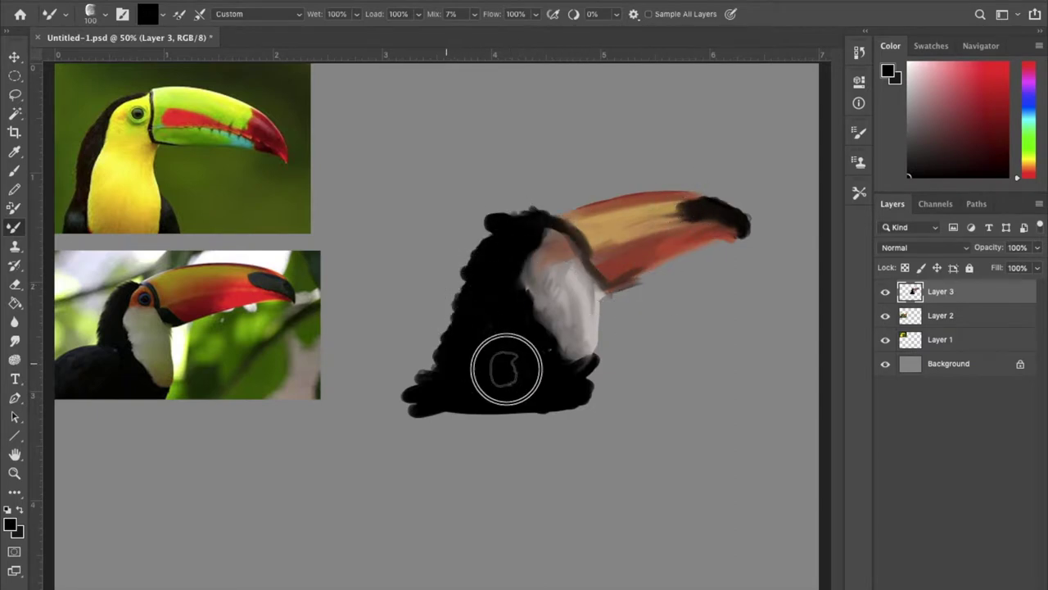
# Tint the upper neck pinkish and paint a reddish-brown eye with a dark pupil.
pyautogui.keyDown('alt'); pyautogui.click(581, 356); pyautogui.keyUp('alt')
pyautogui.moveTo(548, 246)
pyautogui.mouseDown()
pyautogui.moveTo(541, 287)
pyautogui.moveTo(557, 319)
pyautogui.mouseUp()
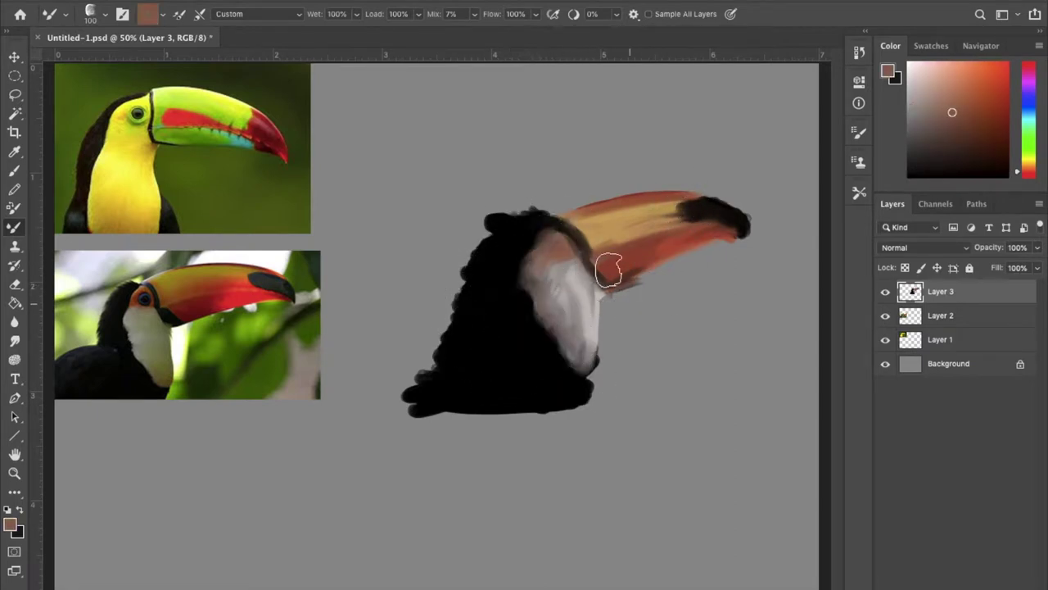
pyautogui.click(555, 246)
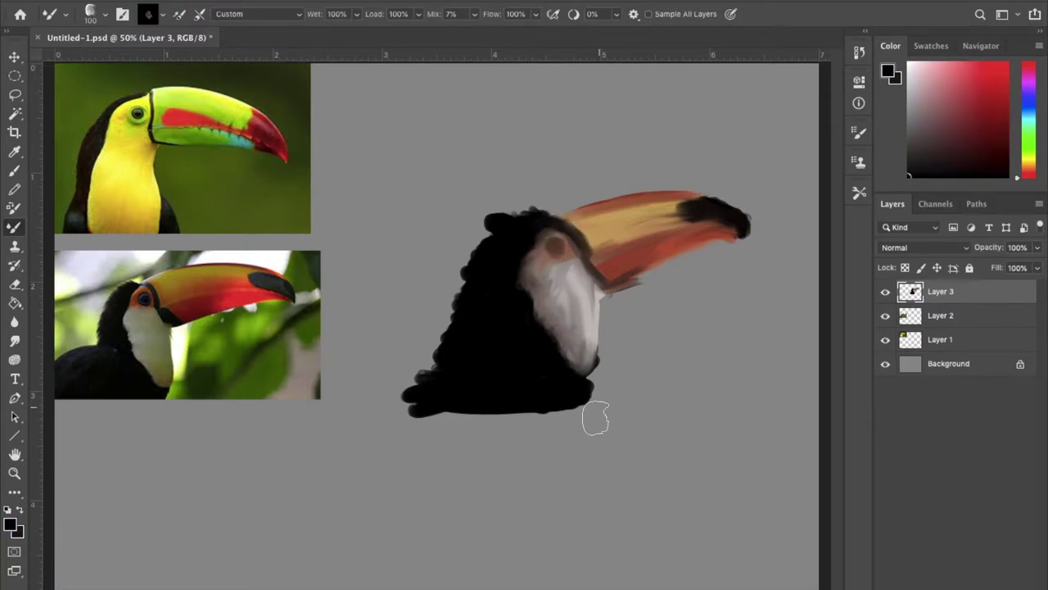
pyautogui.click(556, 245)
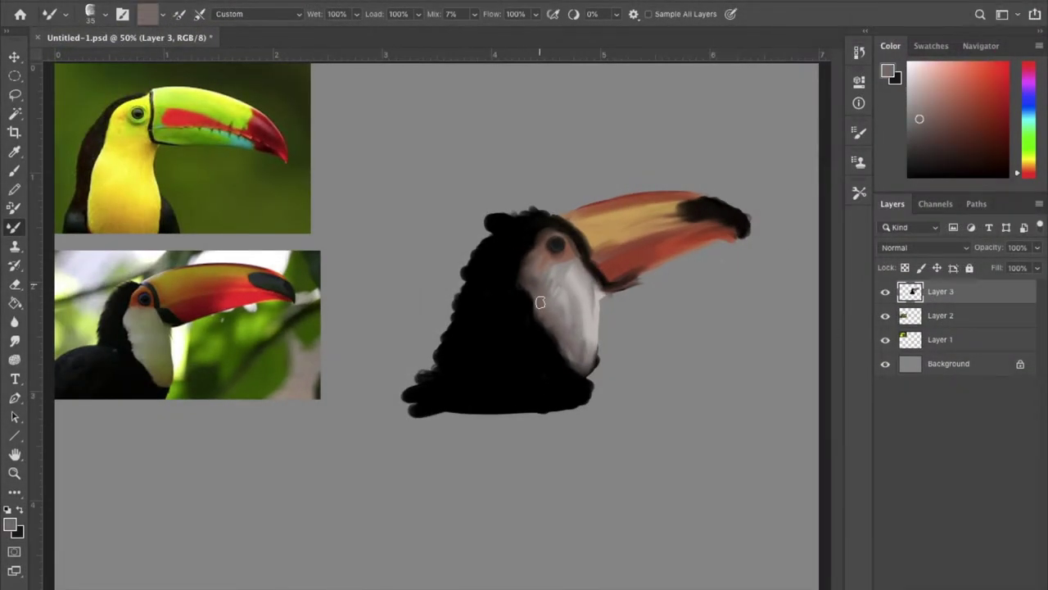
# Whiten the lower throat, smooth the beak's underside toward the tip, and tidy the head's top outline.
pyautogui.keyDown('alt'); pyautogui.click(579, 321); pyautogui.keyUp('alt')
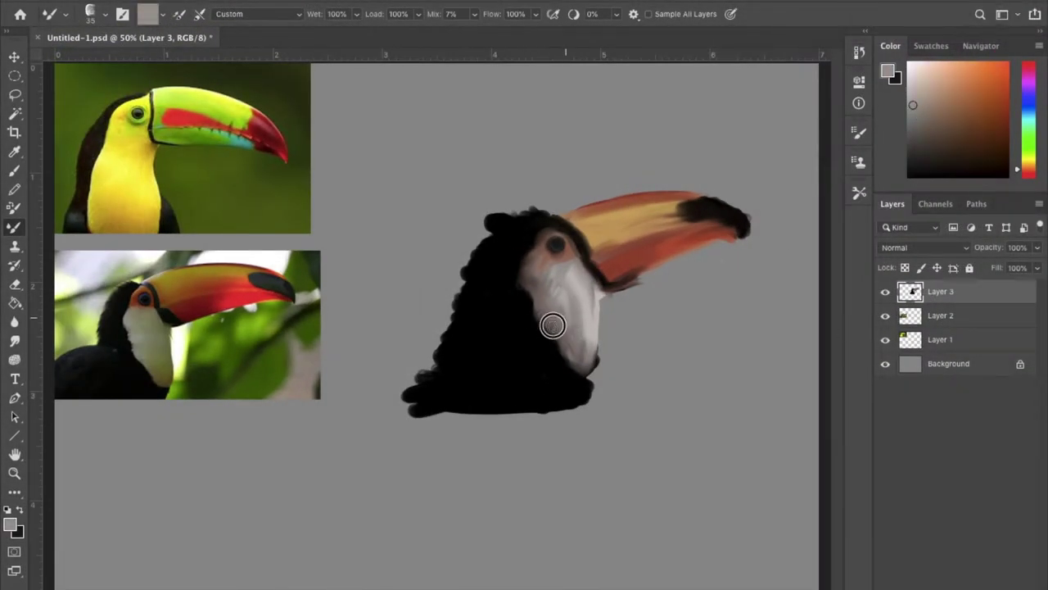
pyautogui.moveTo(586, 336); pyautogui.dragTo(590, 378)
pyautogui.moveTo(606, 294)
pyautogui.mouseDown()
pyautogui.moveTo(712, 244)
pyautogui.moveTo(730, 204)
pyautogui.mouseUp()
pyautogui.keyDown('alt'); pyautogui.click(608, 258); pyautogui.keyUp('alt')
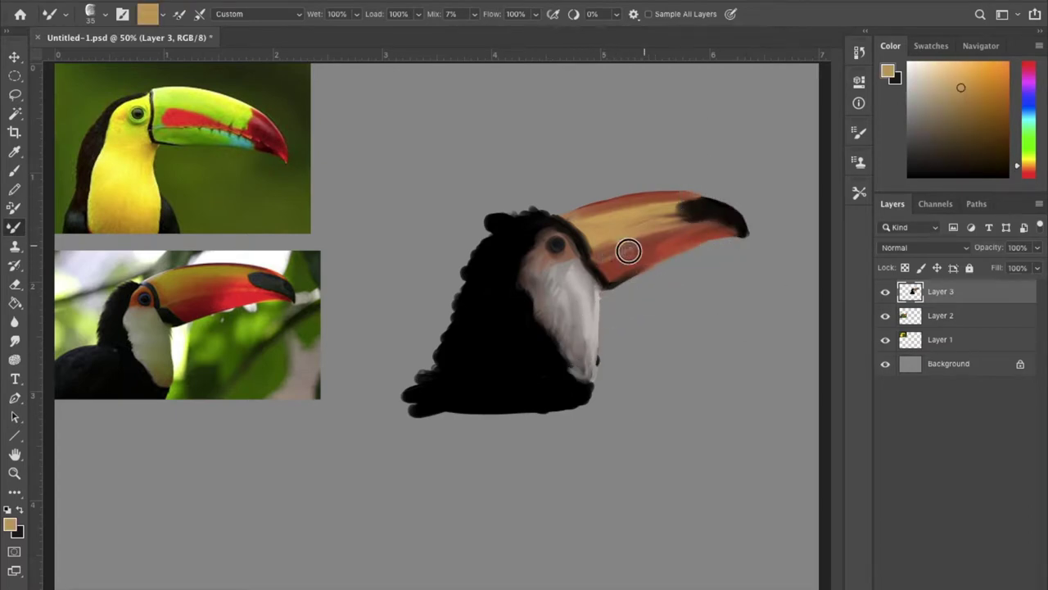
pyautogui.keyDown('alt'); pyautogui.click(555, 244); pyautogui.keyUp('alt')
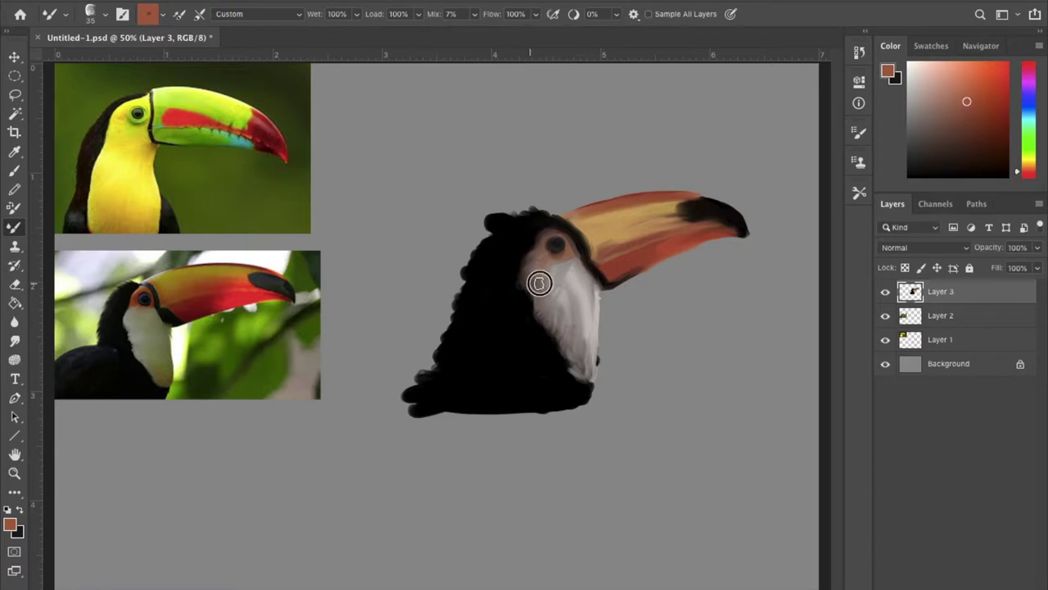
pyautogui.moveTo(480, 216); pyautogui.dragTo(519, 206)
# Smooth the black body edges, extend a tail to the left, soften the chest grey, and darken the eye.
pyautogui.keyDown('alt'); pyautogui.click(532, 385); pyautogui.keyUp('alt')
pyautogui.moveTo(459, 295); pyautogui.dragTo(451, 342)
pyautogui.moveTo(585, 373); pyautogui.dragTo(594, 384)
pyautogui.moveTo(442, 327); pyautogui.dragTo(359, 407)
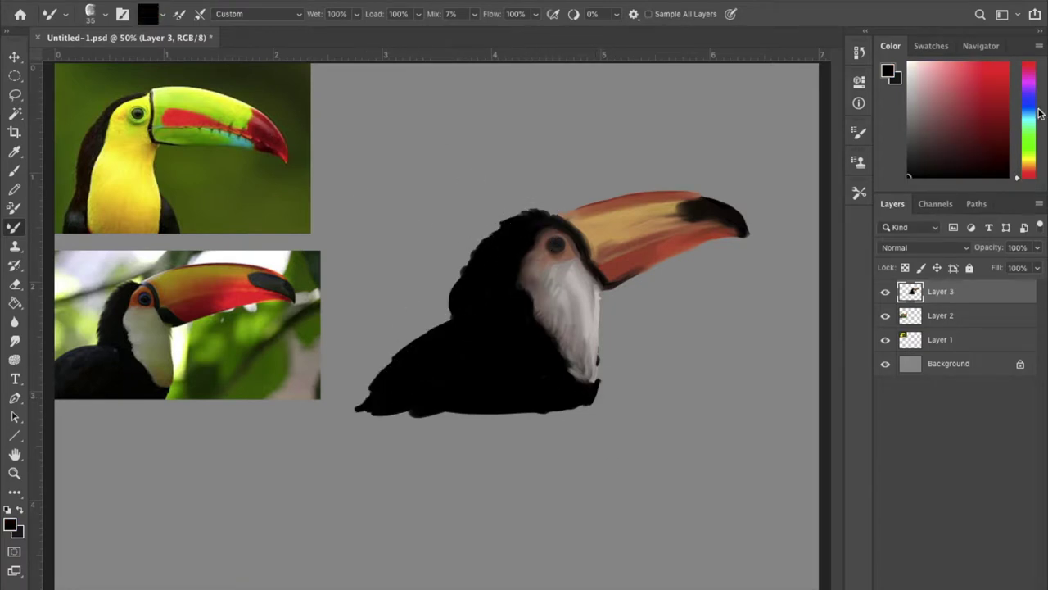
pyautogui.keyDown('alt'); pyautogui.click(434, 332); pyautogui.keyUp('alt')
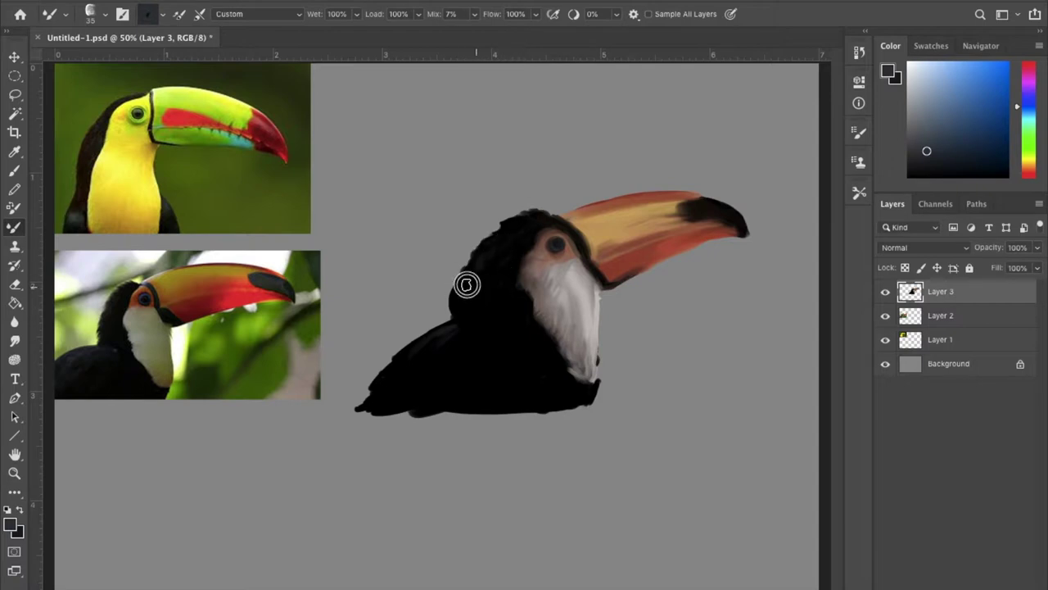
pyautogui.keyDown('alt'); pyautogui.click(571, 369); pyautogui.keyUp('alt')
pyautogui.moveTo(571, 370)
pyautogui.mouseDown()
pyautogui.moveTo(538, 325)
pyautogui.moveTo(554, 303)
pyautogui.moveTo(530, 285)
pyautogui.mouseUp()
pyautogui.moveTo(549, 239)
pyautogui.mouseDown()
pyautogui.moveTo(573, 246)
pyautogui.moveTo(585, 322)
pyautogui.mouseUp()
pyautogui.scroll(3, 565, 246)
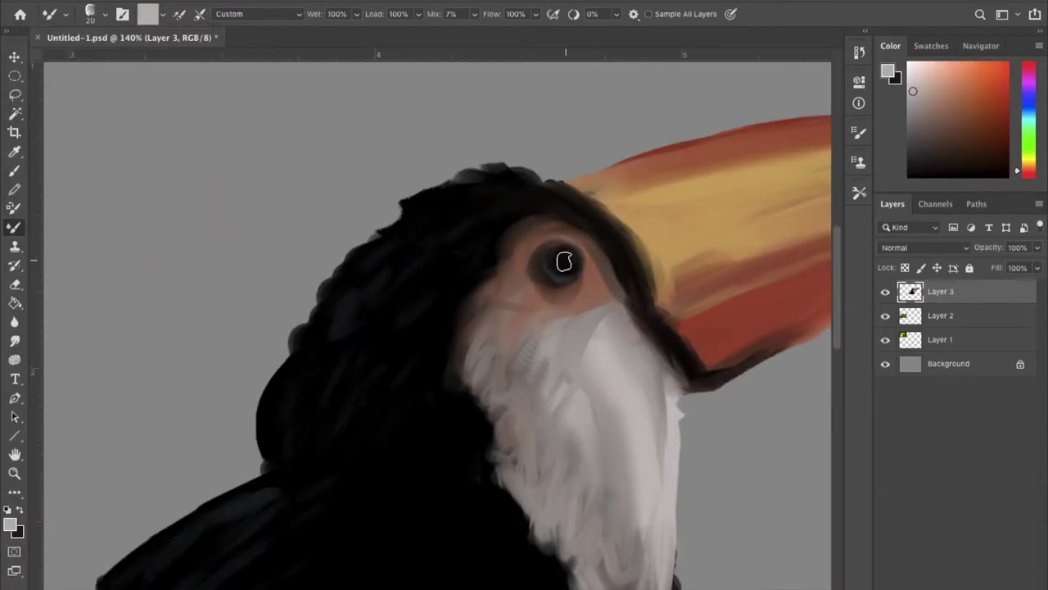
# Reshape the black beak tip using sampled beak colours, then begin a black blob for the second toucan.
pyautogui.hotkey('ctrl', '0')
pyautogui.keyDown('alt'); pyautogui.click(690, 177); pyautogui.keyUp('alt')
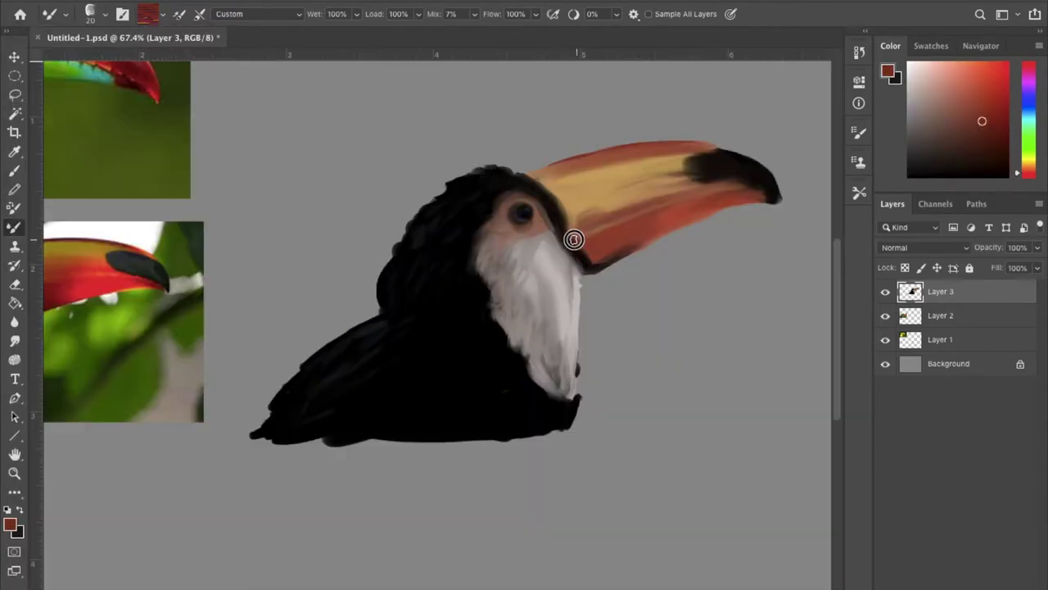
pyautogui.keyDown('alt'); pyautogui.click(597, 238); pyautogui.keyUp('alt')
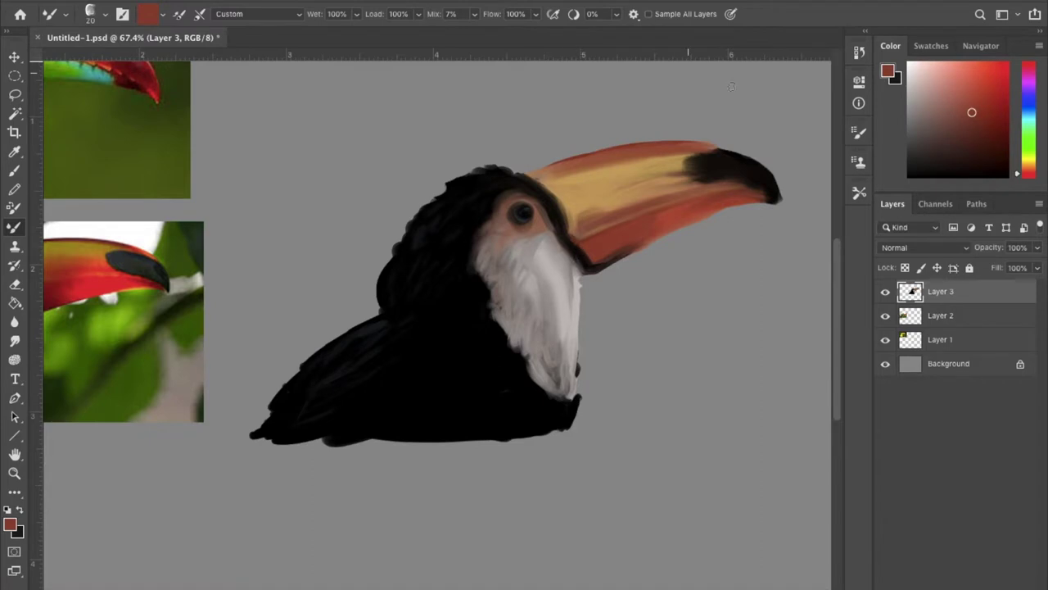
pyautogui.keyDown('alt'); pyautogui.click(721, 152); pyautogui.keyUp('alt')
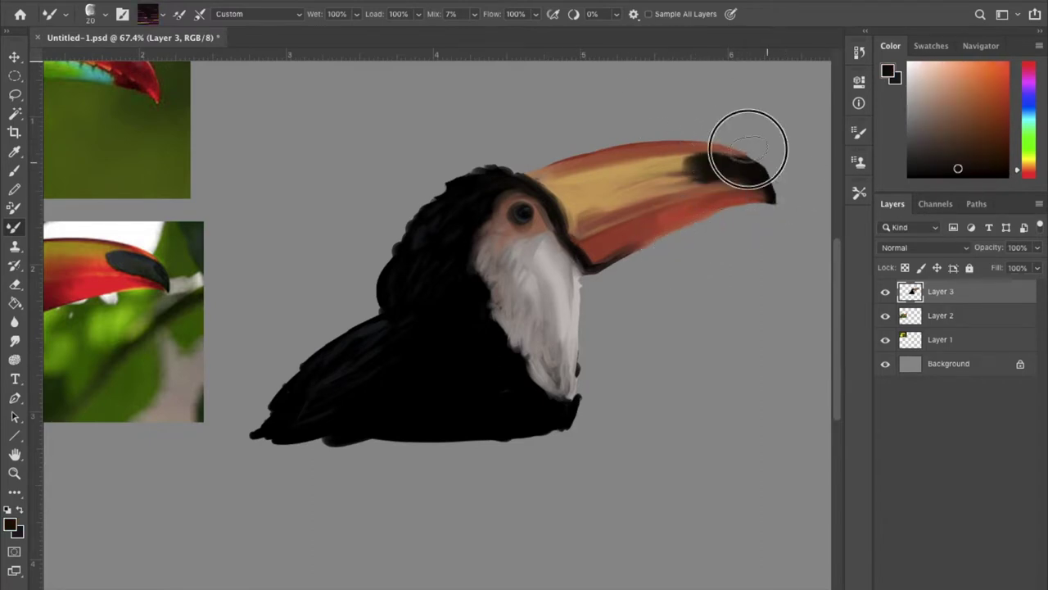
pyautogui.keyDown('alt'); pyautogui.click(706, 165); pyautogui.keyUp('alt')
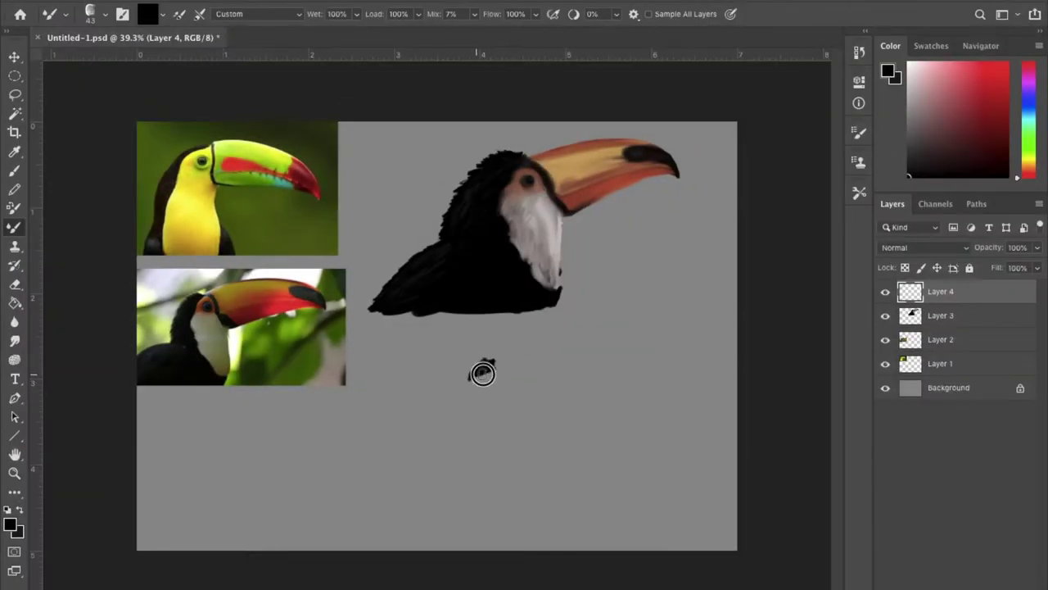
pyautogui.moveTo(480, 370); pyautogui.dragTo(509, 384)
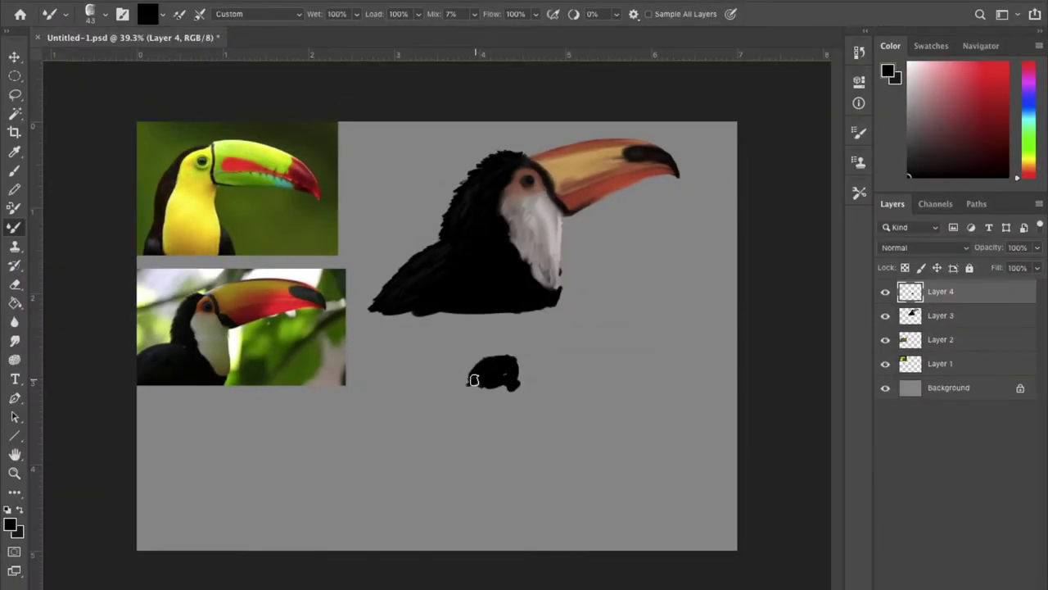
# Grow the second toucan's black silhouette with a thin neck and black left sides.
pyautogui.moveTo(476, 398); pyautogui.dragTo(472, 409)
pyautogui.moveTo(503, 361)
pyautogui.mouseDown()
pyautogui.moveTo(535, 337)
pyautogui.moveTo(552, 353)
pyautogui.moveTo(513, 400)
pyautogui.moveTo(557, 386)
pyautogui.moveTo(505, 414)
pyautogui.moveTo(556, 414)
pyautogui.moveTo(544, 475)
pyautogui.mouseUp()
pyautogui.keyDown('alt'); pyautogui.click(491, 385); pyautogui.keyUp('alt')
pyautogui.moveTo(491, 385)
pyautogui.mouseDown()
pyautogui.moveTo(480, 440)
pyautogui.moveTo(480, 352)
pyautogui.moveTo(473, 443)
pyautogui.moveTo(487, 344)
pyautogui.mouseUp()
pyautogui.keyDown('alt'); pyautogui.click(522, 372); pyautogui.keyUp('alt')
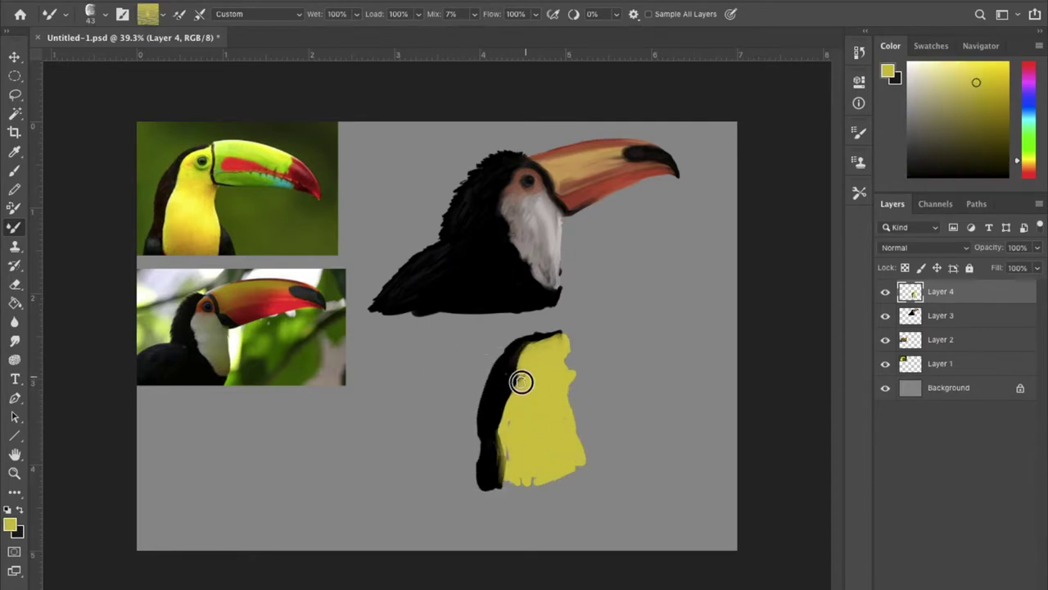
pyautogui.keyDown('alt'); pyautogui.click(477, 457); pyautogui.keyUp('alt')
pyautogui.moveTo(477, 457); pyautogui.dragTo(506, 391)
# Cover the chest's right and lower edges with yellow and paint a green beak, picking red-orange for its edge.
pyautogui.keyDown('alt'); pyautogui.click(579, 391); pyautogui.keyUp('alt')
pyautogui.moveTo(573, 342); pyautogui.dragTo(580, 469)
pyautogui.keyDown('alt'); pyautogui.click(583, 426); pyautogui.keyUp('alt')
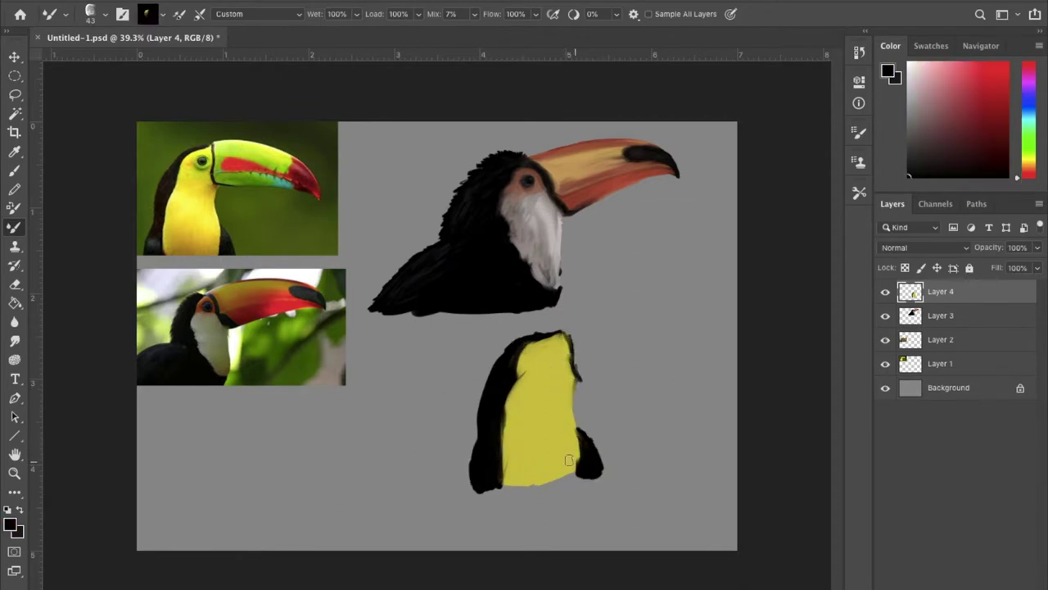
pyautogui.keyDown('alt'); pyautogui.click(575, 469); pyautogui.keyUp('alt')
pyautogui.moveTo(504, 481); pyautogui.dragTo(569, 466)
pyautogui.moveTo(565, 331)
pyautogui.mouseDown()
pyautogui.moveTo(608, 330)
pyautogui.moveTo(650, 377)
pyautogui.moveTo(626, 337)
pyautogui.moveTo(696, 379)
pyautogui.moveTo(610, 354)
pyautogui.mouseUp()
pyautogui.keyDown('alt'); pyautogui.click(279, 176); pyautogui.keyUp('alt')
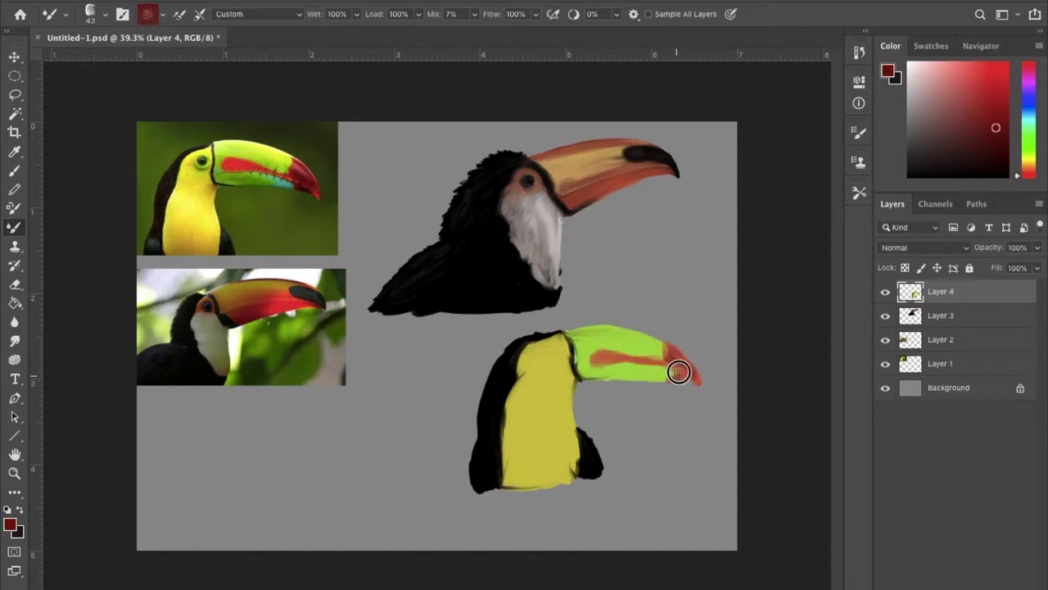
# Blend the red stripe into the green beak, adding teal and sampling reds for the tip.
pyautogui.moveTo(603, 358); pyautogui.dragTo(775, 219)
pyautogui.keyDown('alt'); pyautogui.click(656, 373); pyautogui.keyUp('alt')
pyautogui.moveTo(631, 375); pyautogui.dragTo(577, 370)
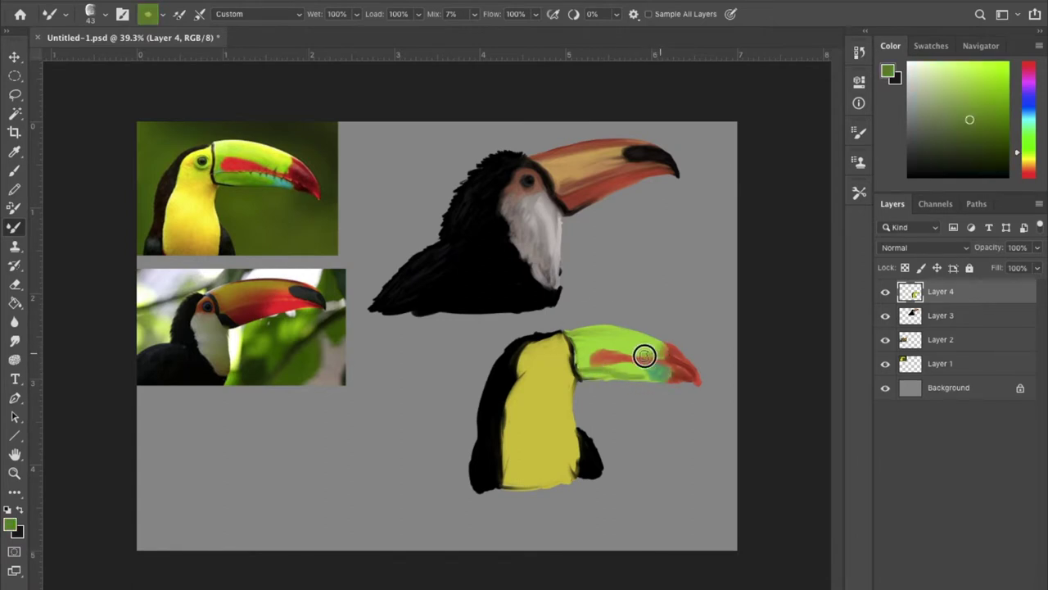
pyautogui.keyDown('alt'); pyautogui.click(596, 368); pyautogui.keyUp('alt')
pyautogui.keyDown('alt'); pyautogui.click(603, 356); pyautogui.keyUp('alt')
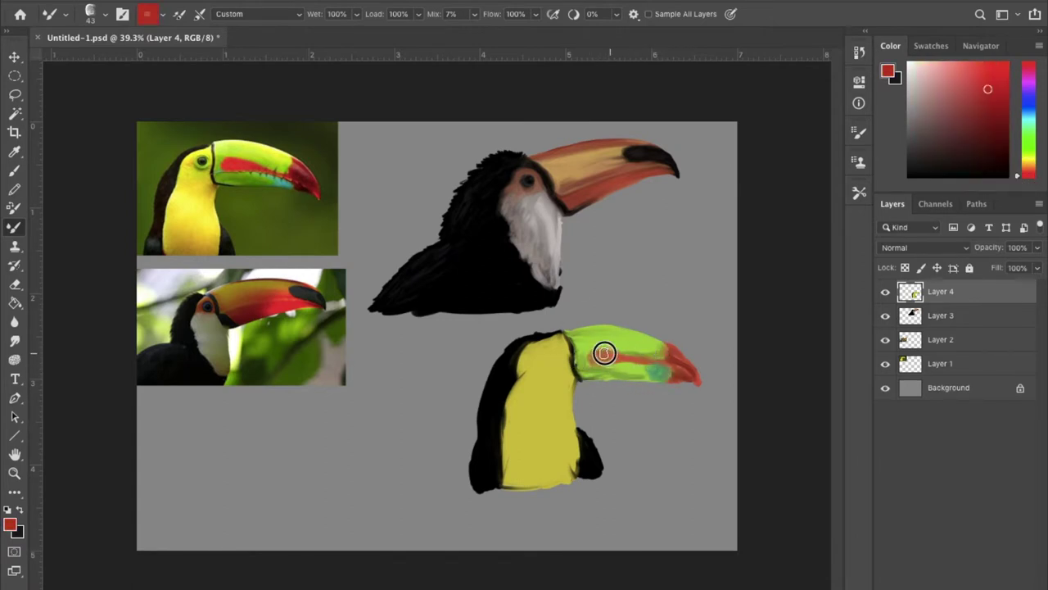
pyautogui.keyDown('alt'); pyautogui.click(668, 342); pyautogui.keyUp('alt')
pyautogui.keyDown('alt'); pyautogui.click(697, 381); pyautogui.keyUp('alt')
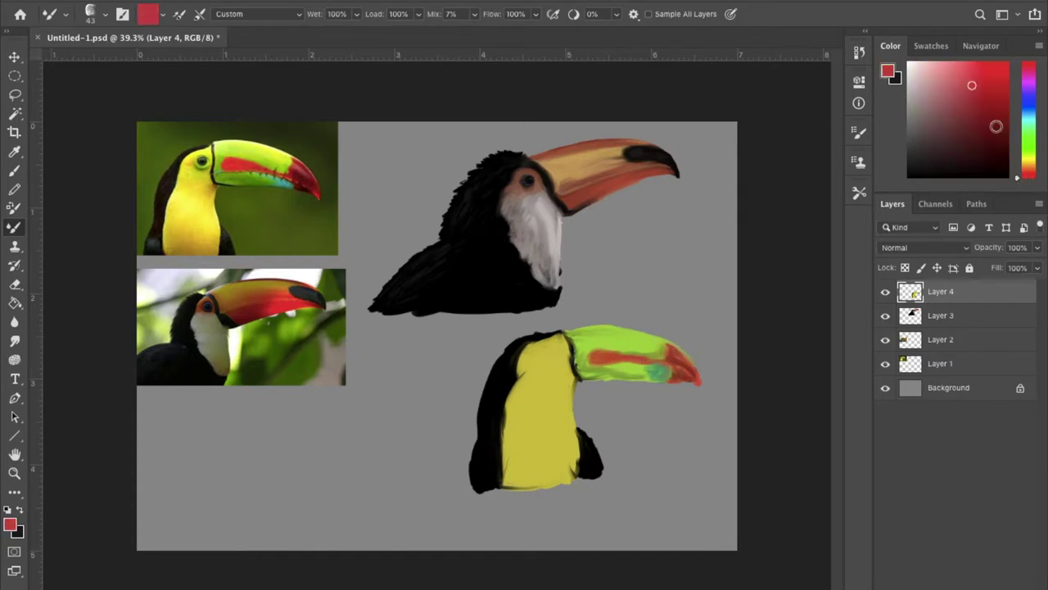
pyautogui.keyDown('alt'); pyautogui.click(670, 375); pyautogui.keyUp('alt')
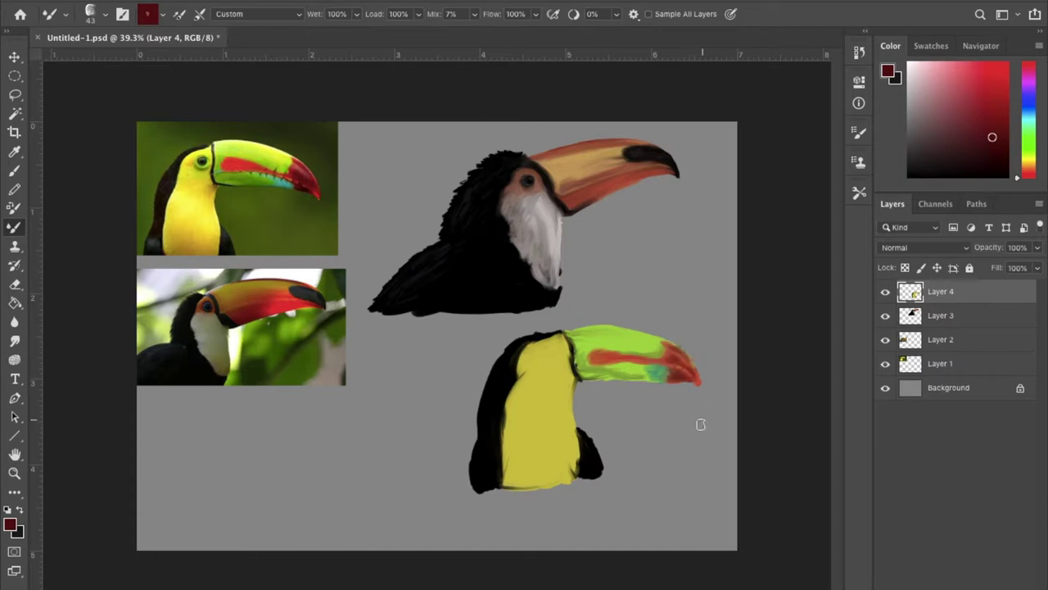
pyautogui.keyDown('alt'); pyautogui.click(592, 337); pyautogui.keyUp('alt')
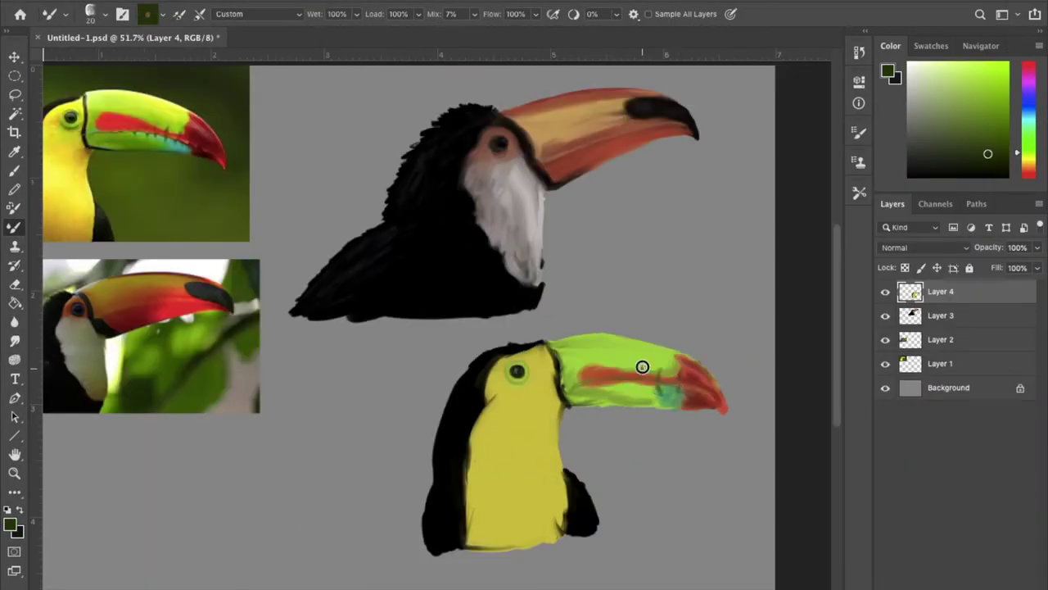
# Lasso the lower toucan's beak and nudge it slightly left.
pyautogui.press('d')
pyautogui.press('l')
pyautogui.moveTo(543, 328); pyautogui.dragTo(585, 431)
pyautogui.moveTo(614, 370); pyautogui.dragTo(601, 374)
pyautogui.hotkey('ctrl', 'd')
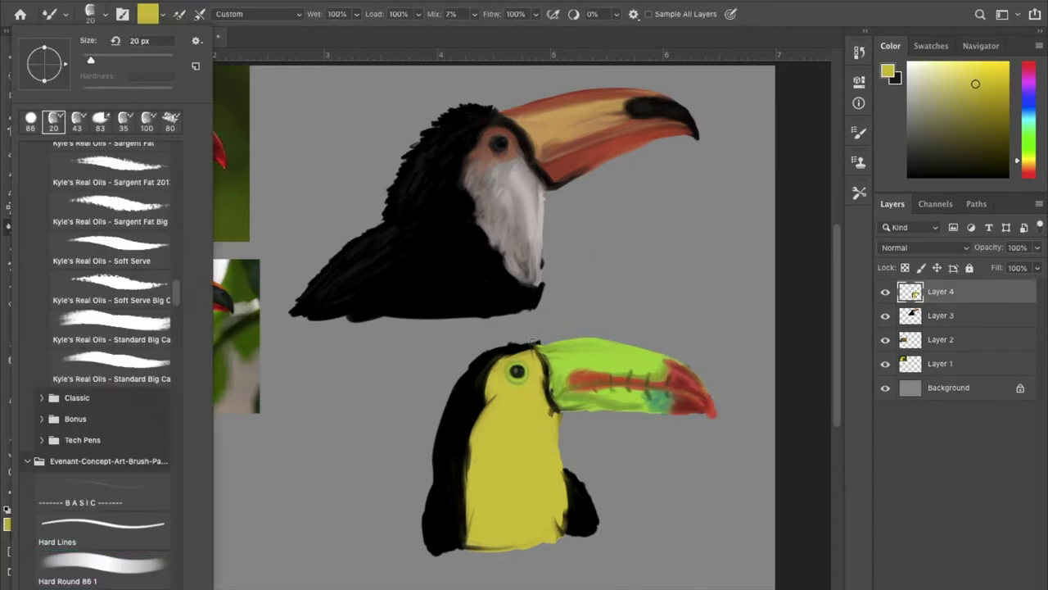
# Repaint the red beak tip shorter and tapered.
pyautogui.keyDown('alt'); pyautogui.click(572, 340); pyautogui.keyUp('alt')
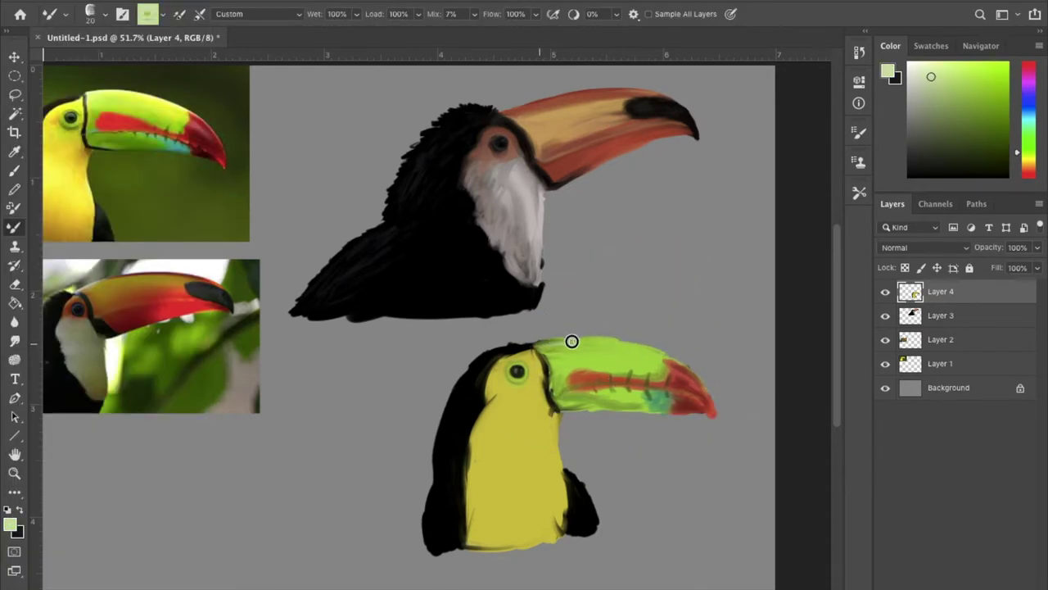
pyautogui.keyDown('alt'); pyautogui.click(579, 377); pyautogui.keyUp('alt')
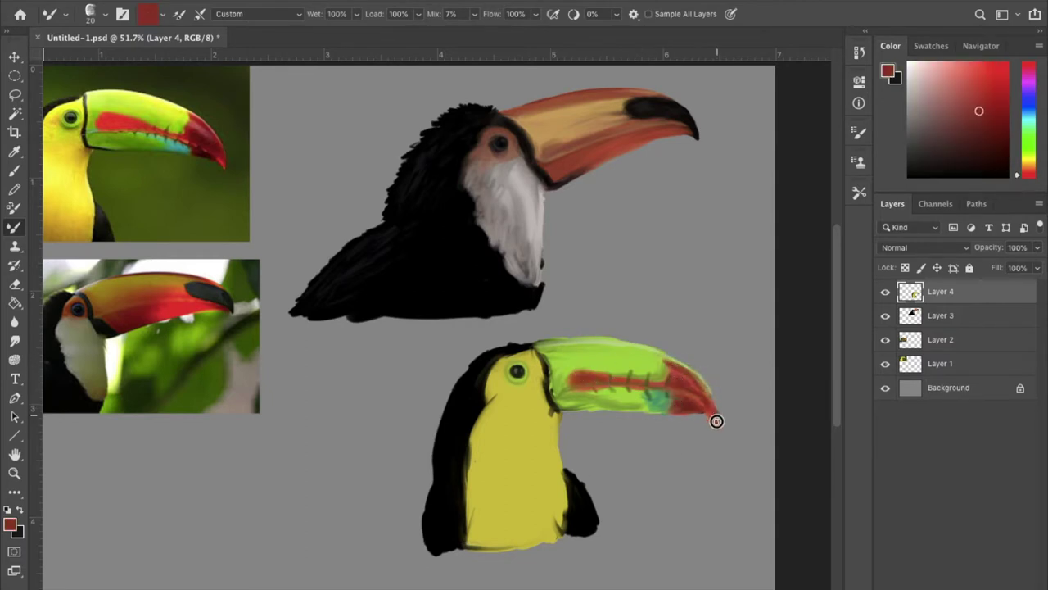
pyautogui.moveTo(726, 433); pyautogui.dragTo(710, 405)
pyautogui.keyDown('alt'); pyautogui.click(694, 378); pyautogui.keyUp('alt')
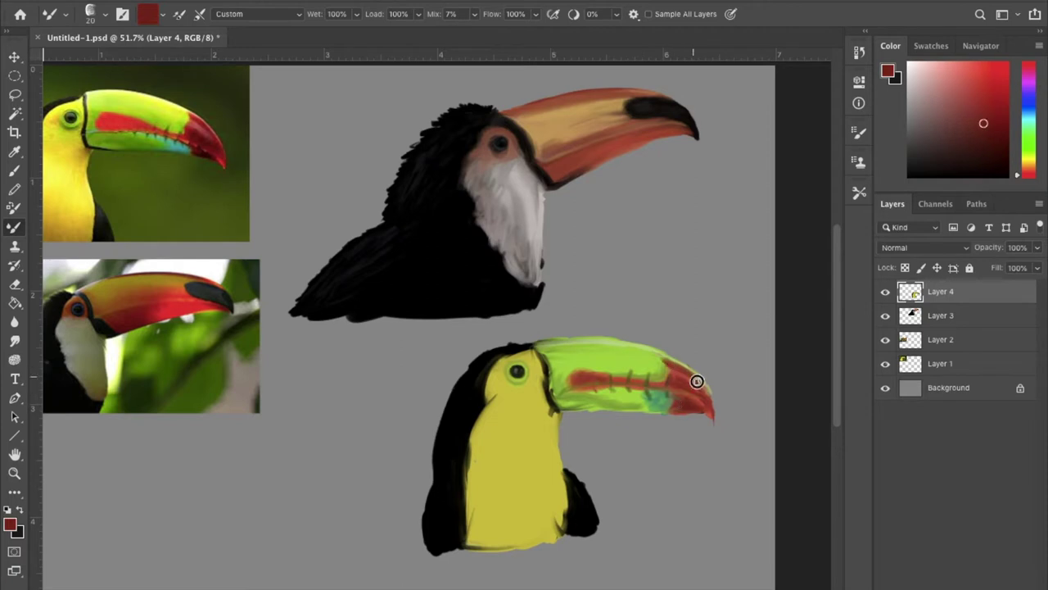
pyautogui.keyDown('alt'); pyautogui.click(683, 409); pyautogui.keyUp('alt')
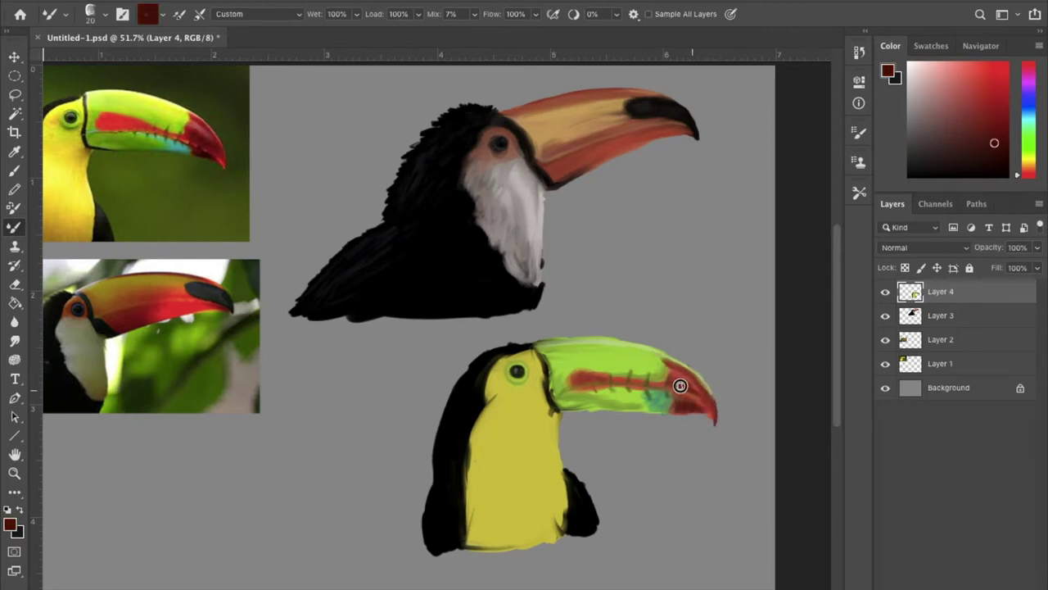
# Paint olive-yellow hatched feather strokes on the lower chest.
pyautogui.keyDown('alt'); pyautogui.click(536, 351); pyautogui.keyUp('alt')
pyautogui.keyDown('alt'); pyautogui.click(552, 416); pyautogui.keyUp('alt')
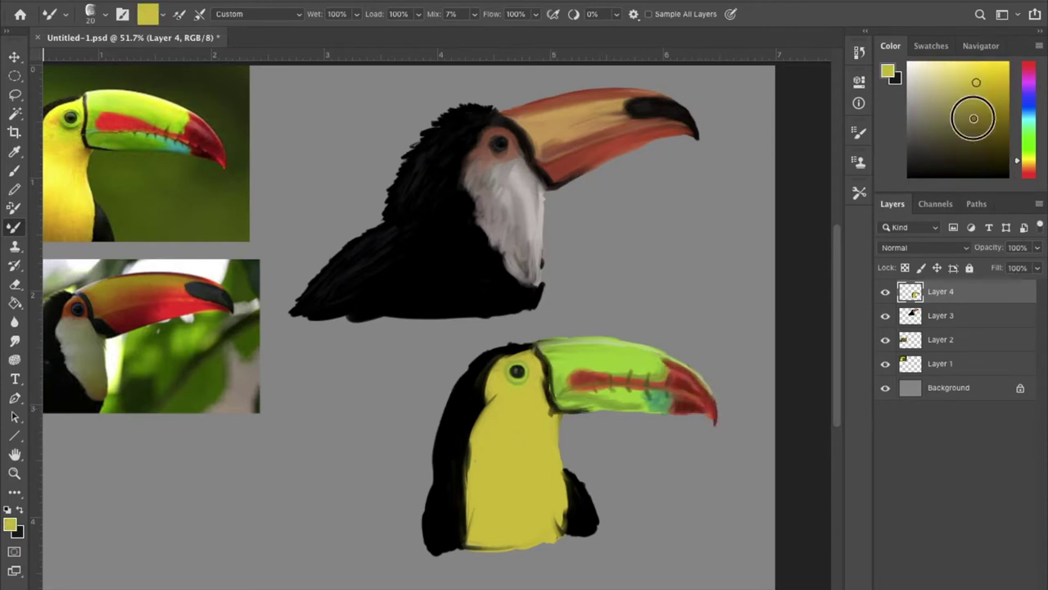
pyautogui.moveTo(471, 520)
pyautogui.mouseDown()
pyautogui.moveTo(503, 515)
pyautogui.moveTo(518, 536)
pyautogui.mouseUp()
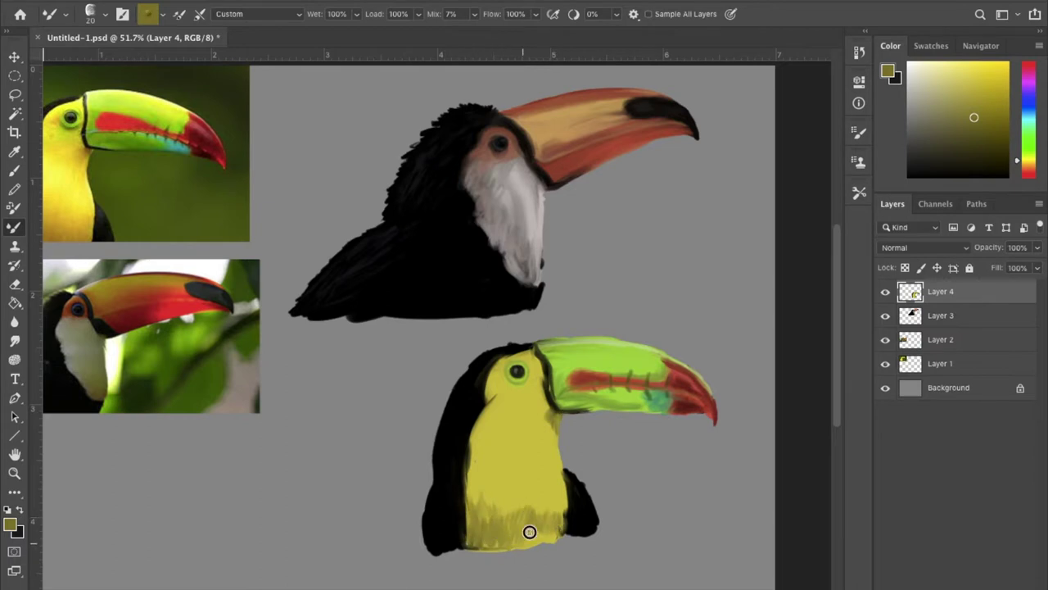
pyautogui.hscroll(-3, 515, 539)
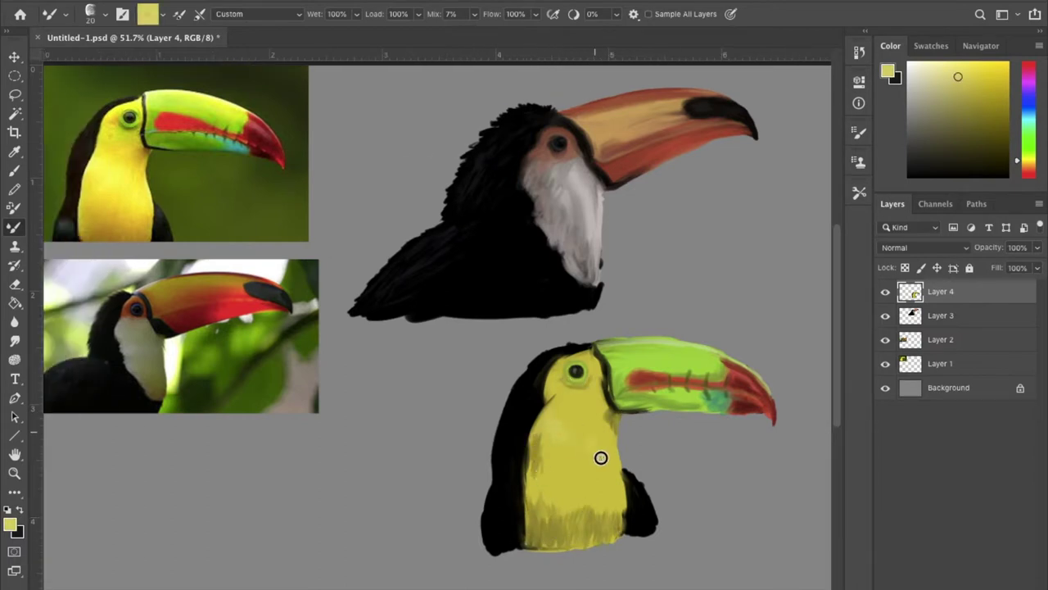
pyautogui.keyDown('alt'); pyautogui.click(508, 491); pyautogui.keyUp('alt')
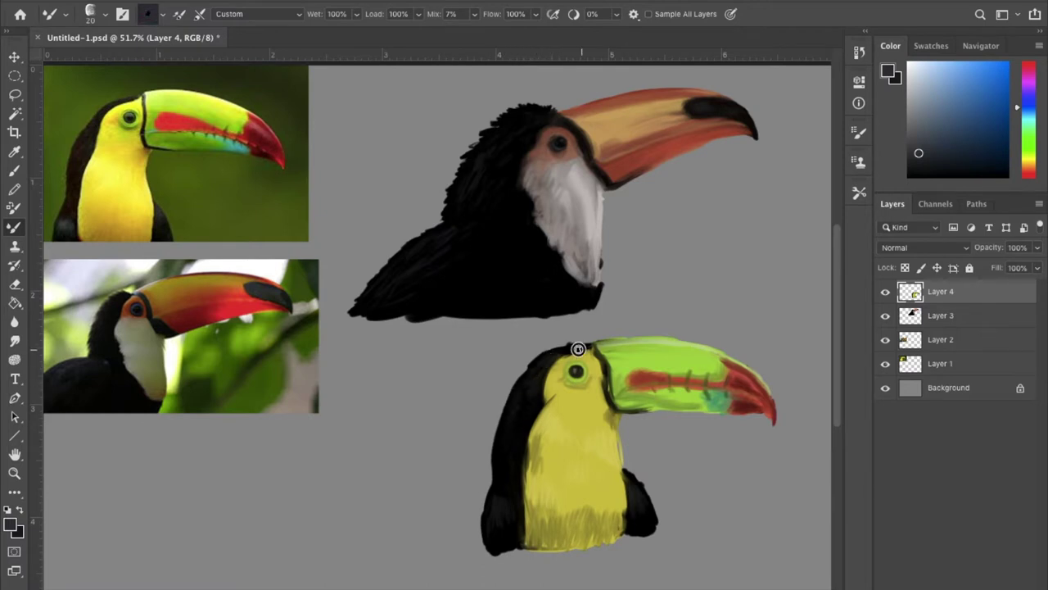
# Lasso the whole lower toucan and scale it down to about 90%.
pyautogui.press('l')
pyautogui.moveTo(610, 344)
pyautogui.mouseDown()
pyautogui.moveTo(644, 428)
pyautogui.moveTo(669, 65)
pyautogui.mouseUp()
pyautogui.hotkey('ctrl', 't')
pyautogui.press('Return')
pyautogui.hotkey('ctrl', 'd')
# Paint dark strokes at the toucan's lower edge and lightly repaint the yellow chest.
pyautogui.press('b')
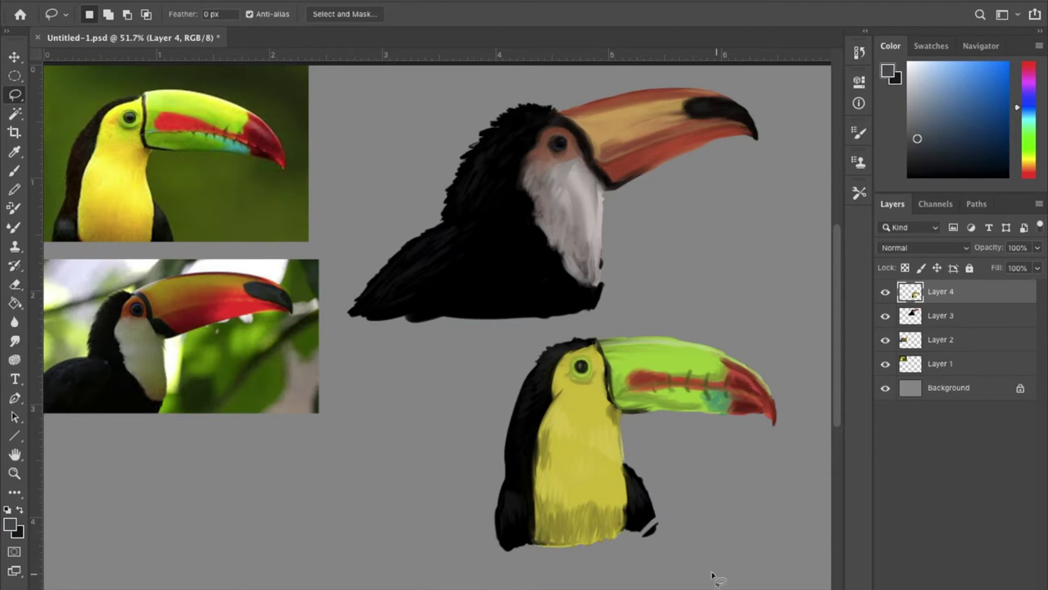
pyautogui.press('d')
pyautogui.moveTo(630, 512); pyautogui.dragTo(655, 532)
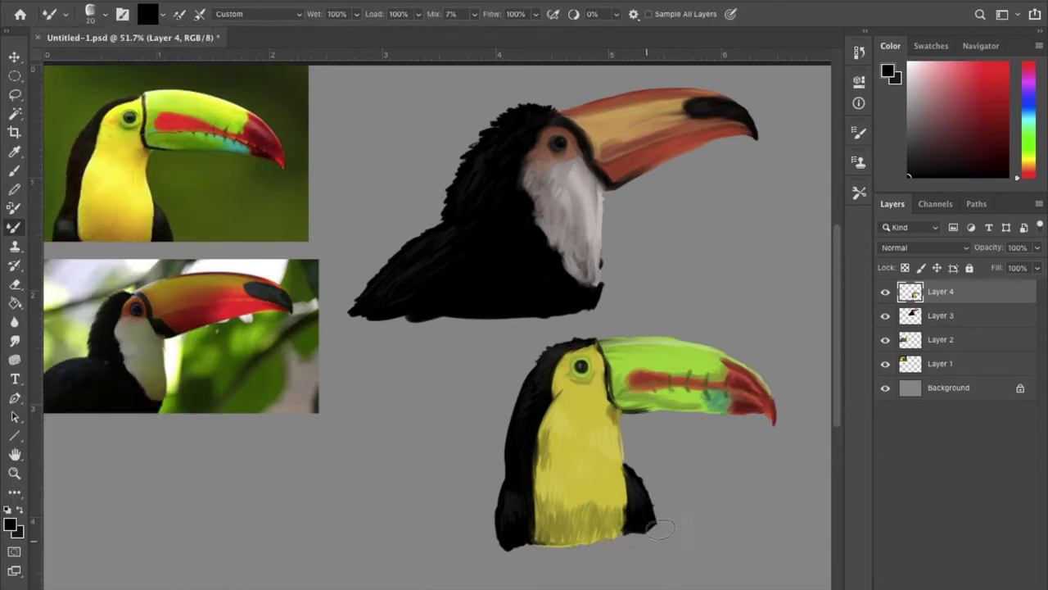
pyautogui.keyDown('alt'); pyautogui.click(554, 486); pyautogui.keyUp('alt')
pyautogui.moveTo(554, 487); pyautogui.dragTo(573, 524)
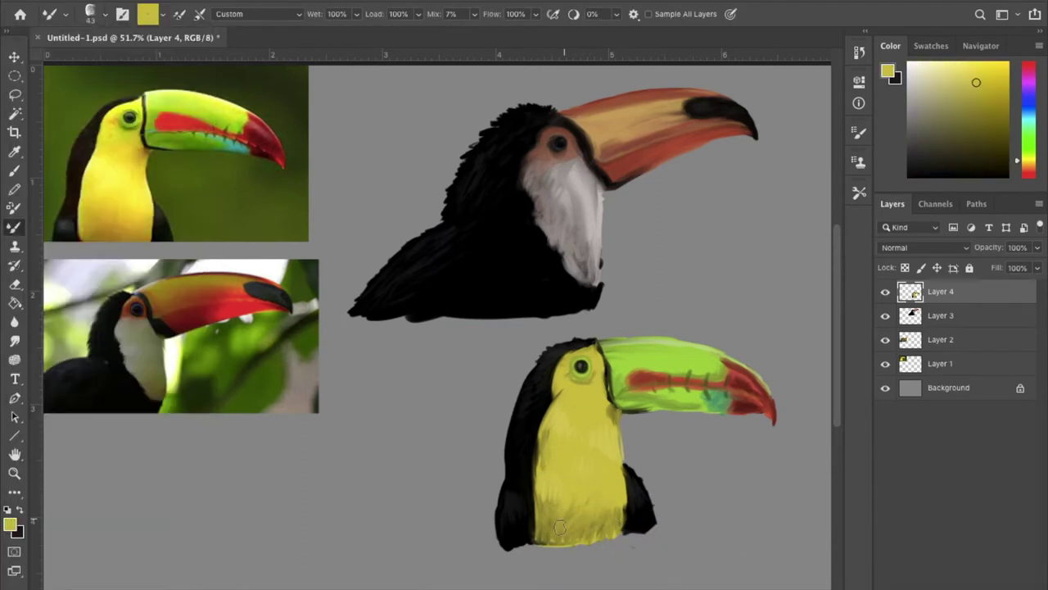
# Touch up plumage and beak with sampled greys and greens, then begin a horizontal flip.
pyautogui.keyDown('alt'); pyautogui.click(508, 507); pyautogui.keyUp('alt')
pyautogui.keyDown('alt'); pyautogui.click(509, 501); pyautogui.keyUp('alt')
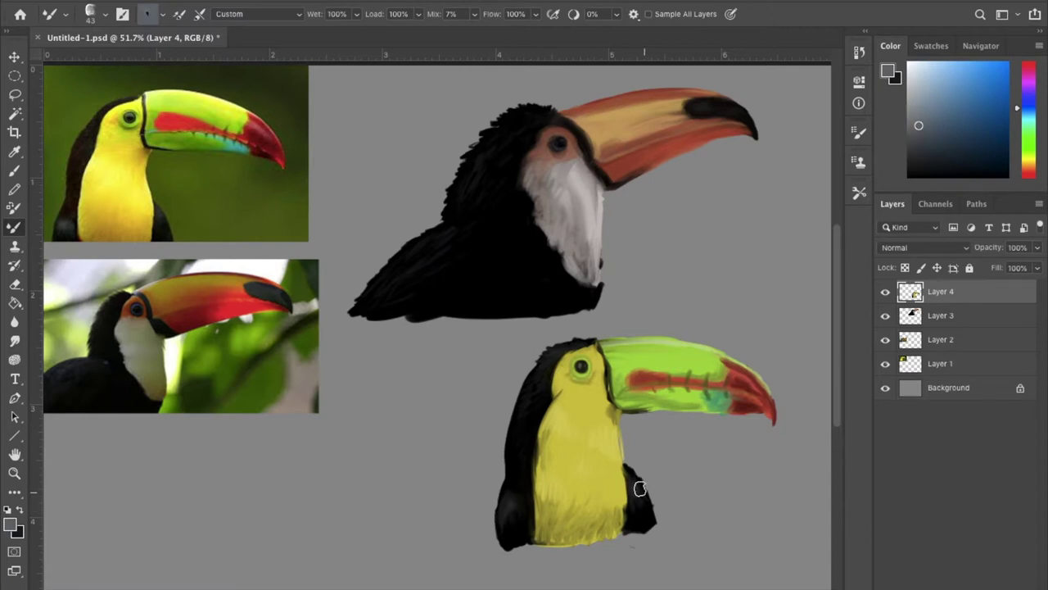
pyautogui.keyDown('alt'); pyautogui.click(614, 361); pyautogui.keyUp('alt')
pyautogui.keyDown('alt'); pyautogui.moveTo(628, 356); pyautogui.dragTo(597, 348); pyautogui.keyUp('alt')
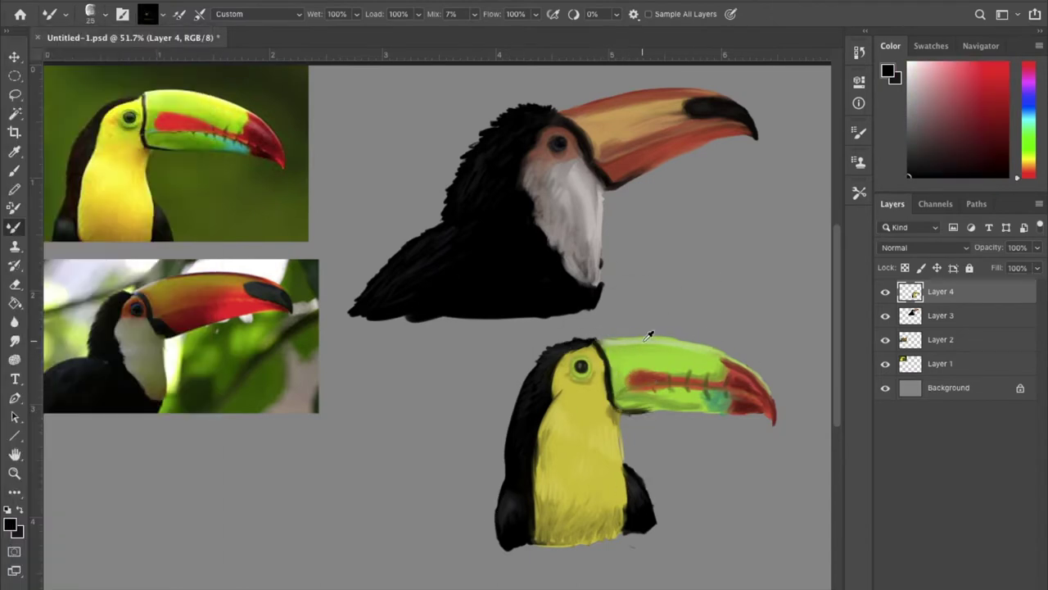
pyautogui.keyDown('alt'); pyautogui.click(649, 336); pyautogui.keyUp('alt')
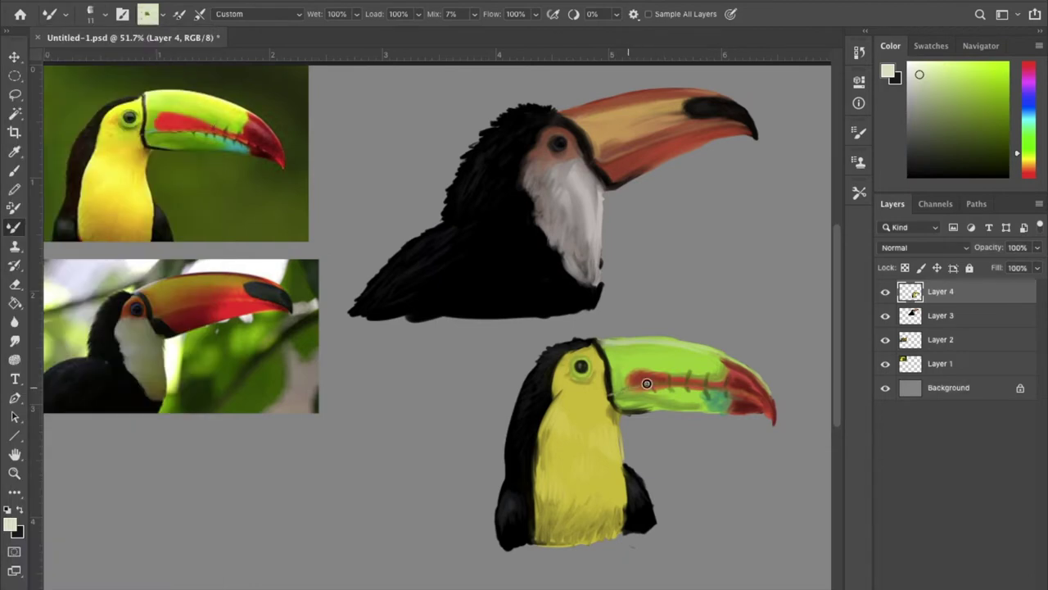
pyautogui.keyDown('alt'); pyautogui.click(710, 402); pyautogui.keyUp('alt')
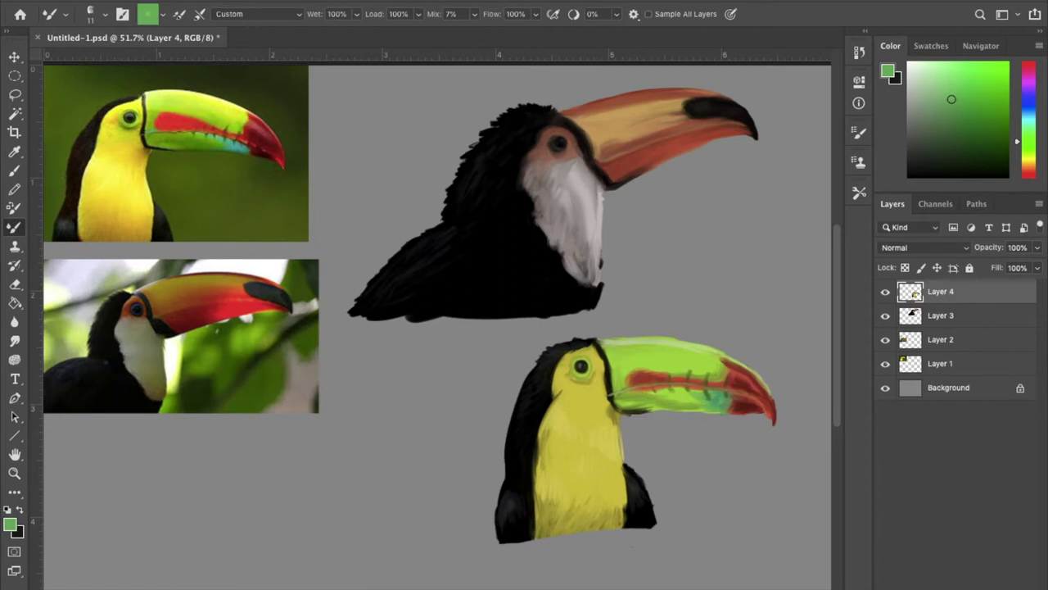
pyautogui.click(434, 475)
# Flip the lower toucan to face left and sample its throat yellows, olive, black and near-white.
pyautogui.keyDown('alt'); pyautogui.click(690, 366); pyautogui.keyUp('alt')
pyautogui.keyDown('alt'); pyautogui.click(642, 412); pyautogui.keyUp('alt')
pyautogui.keyDown('alt'); pyautogui.click(557, 368); pyautogui.keyUp('alt')
pyautogui.keyDown('alt'); pyautogui.click(563, 353); pyautogui.keyUp('alt')
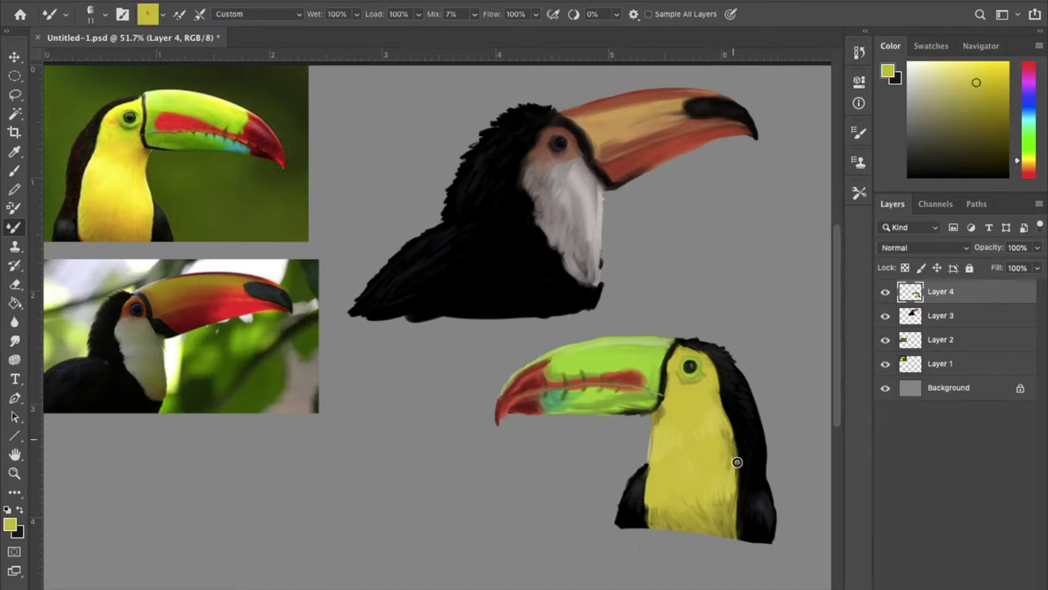
pyautogui.keyDown('alt'); pyautogui.click(647, 468); pyautogui.keyUp('alt')
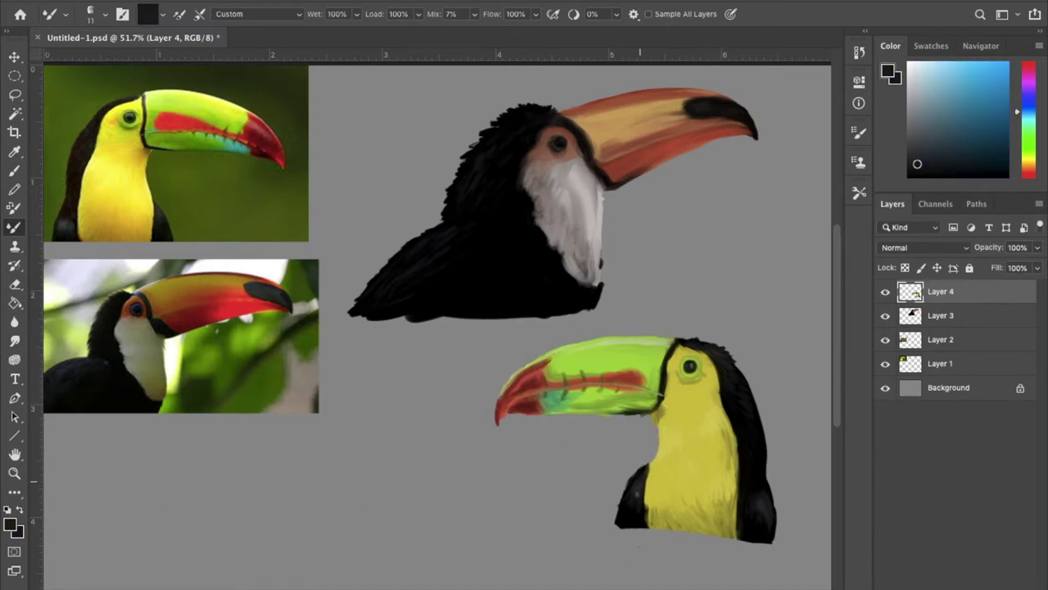
pyautogui.keyDown('alt'); pyautogui.click(651, 421); pyautogui.keyUp('alt')
pyautogui.keyDown('alt'); pyautogui.click(661, 431); pyautogui.keyUp('alt')
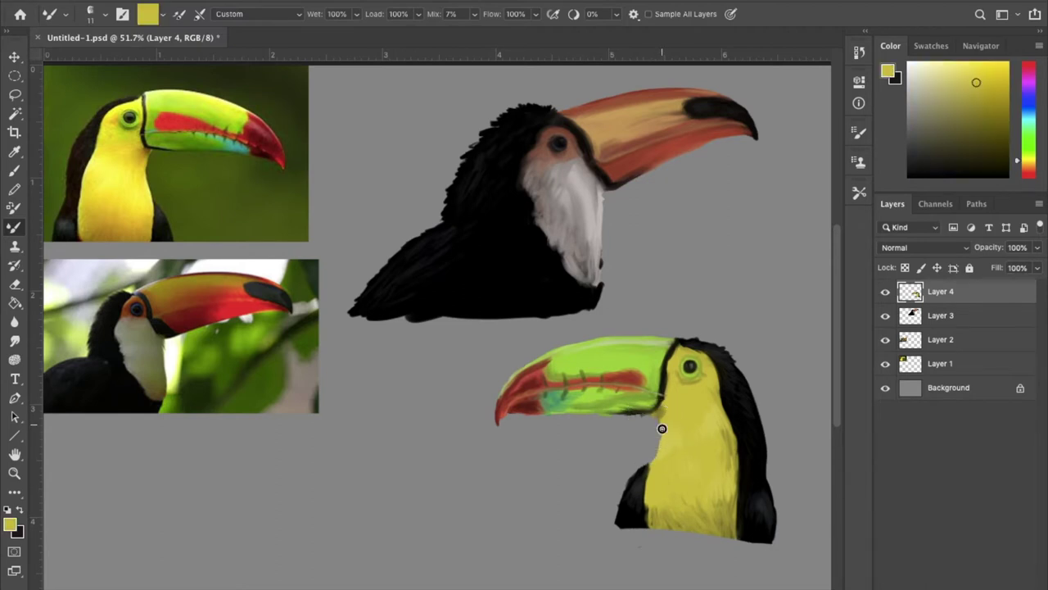
pyautogui.keyDown('alt'); pyautogui.click(662, 406); pyautogui.keyUp('alt')
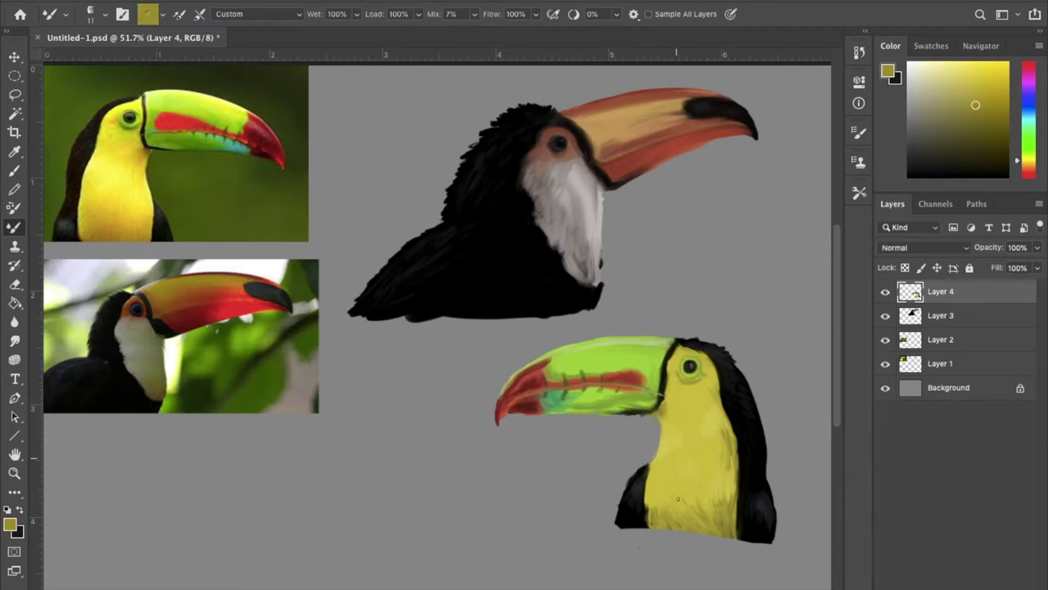
pyautogui.keyDown('alt'); pyautogui.click(690, 367); pyautogui.keyUp('alt')
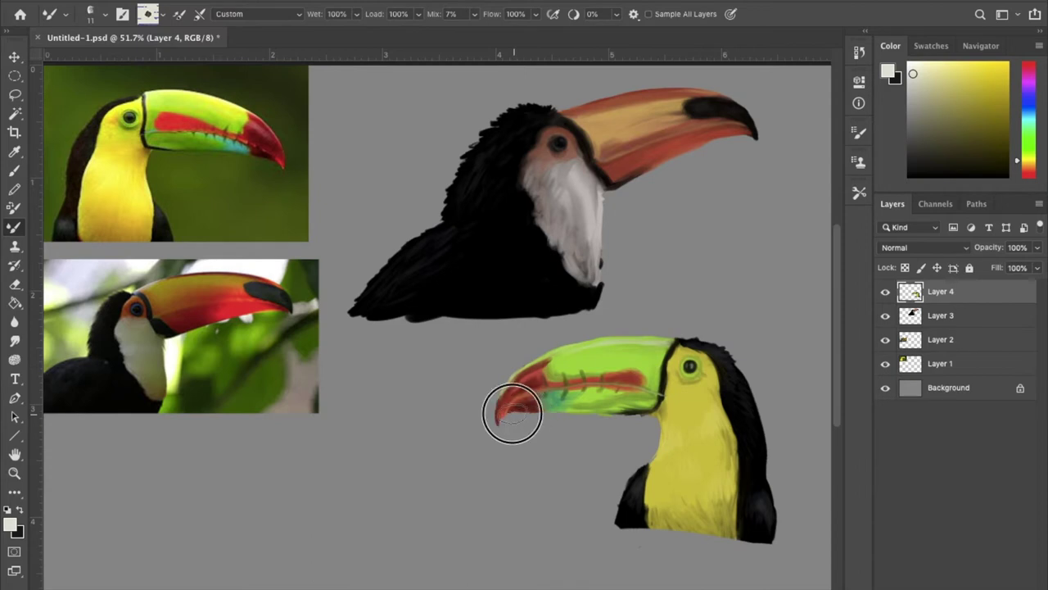
# Lasso the bill and transform it to about 90% width, rotated 4°, closer to the head.
pyautogui.press('l')
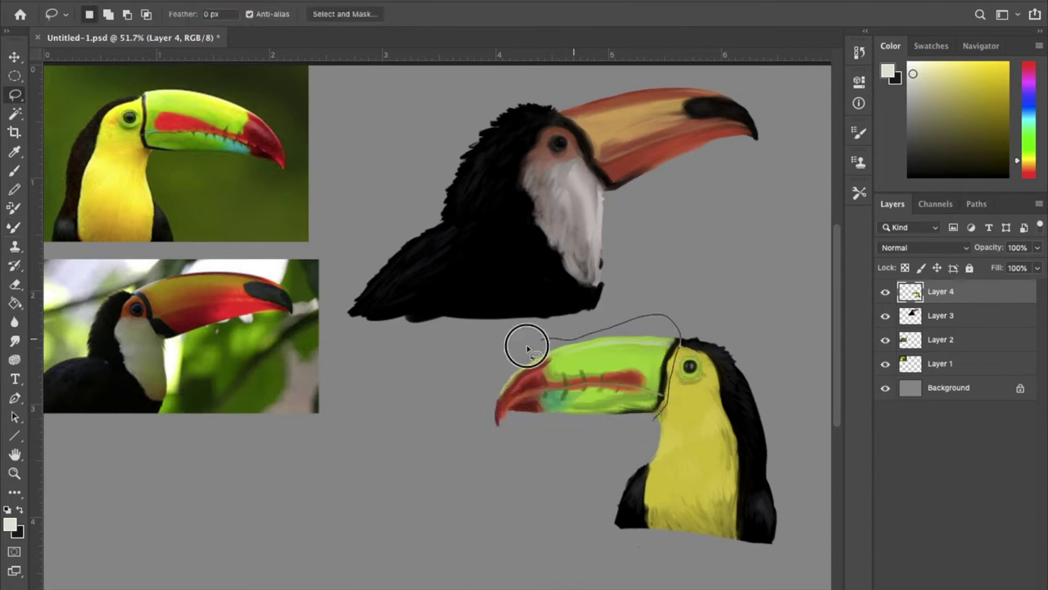
pyautogui.moveTo(575, 334); pyautogui.dragTo(659, 409)
pyautogui.hotkey('ctrl', 't')
pyautogui.moveTo(451, 394); pyautogui.dragTo(467, 394)
pyautogui.moveTo(508, 347); pyautogui.dragTo(585, 368)
pyautogui.moveTo(467, 394); pyautogui.dragTo(475, 382)
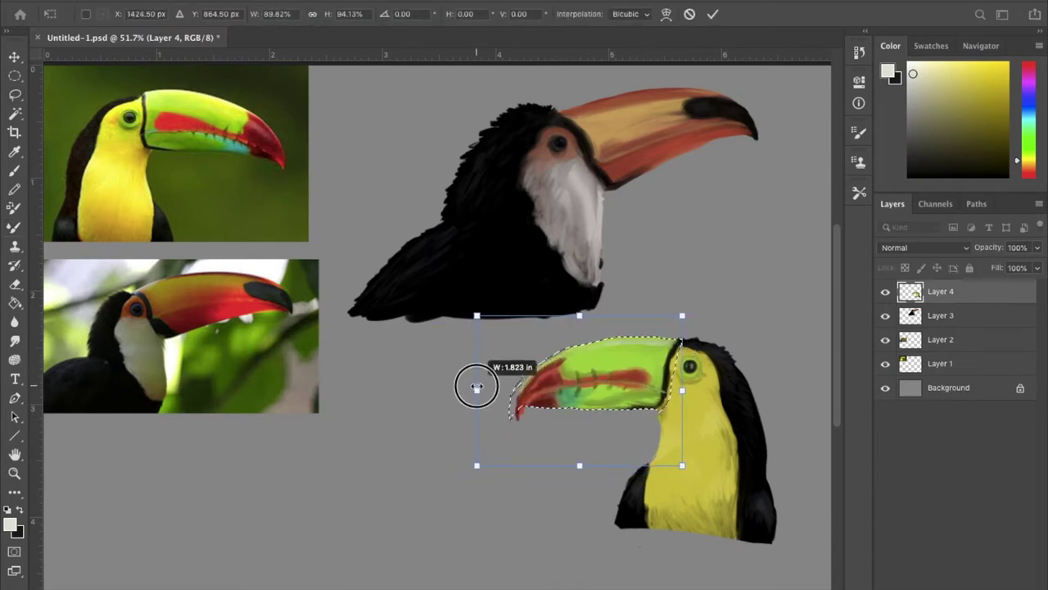
pyautogui.moveTo(464, 451); pyautogui.dragTo(468, 451)
pyautogui.click(713, 14)
# Reselect the Mixer Brush and sample the face's bright yellow, the bill's yellow-green and black.
pyautogui.press('b')
pyautogui.keyDown('alt'); pyautogui.click(655, 386); pyautogui.keyUp('alt')
pyautogui.click(93, 14)
pyautogui.press('Escape')
pyautogui.keyDown('alt'); pyautogui.click(656, 409); pyautogui.keyUp('alt')
pyautogui.keyDown('alt'); pyautogui.moveTo(703, 410); pyautogui.dragTo(683, 343); pyautogui.keyUp('alt')
pyautogui.keyDown('alt'); pyautogui.click(687, 340); pyautogui.keyUp('alt')
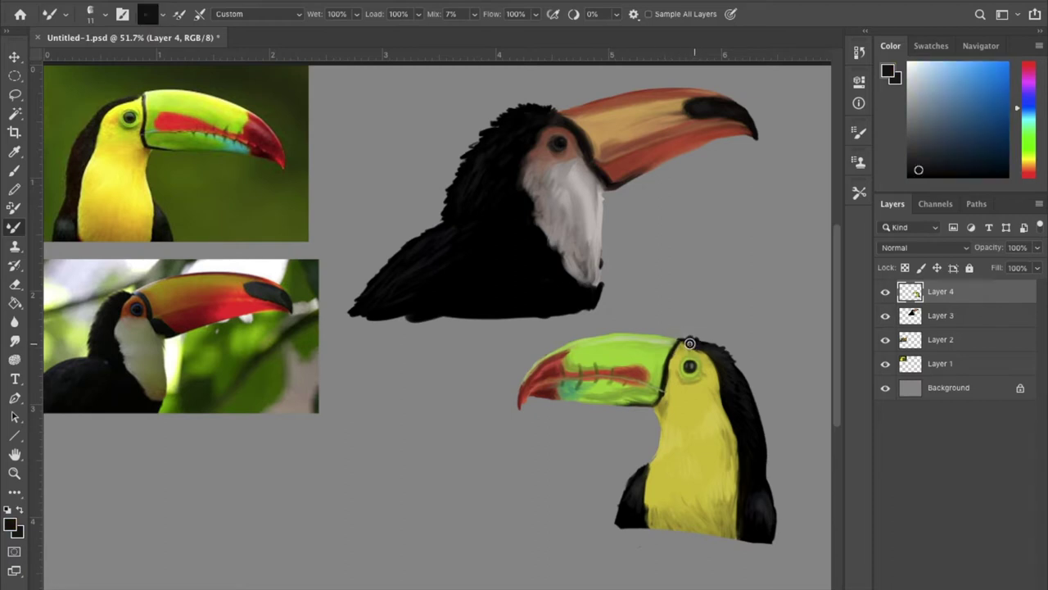
# Choose a near-white highlight tint, make Layer 3 active, and pick a peach tone.
pyautogui.click(1027, 152)
pyautogui.click(915, 66)
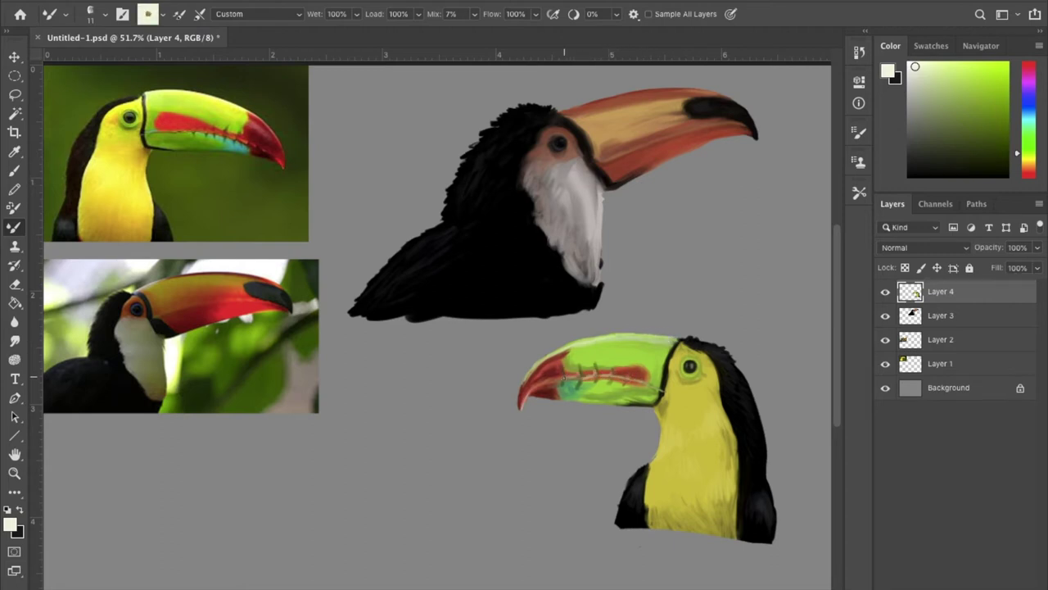
pyautogui.click(938, 321)
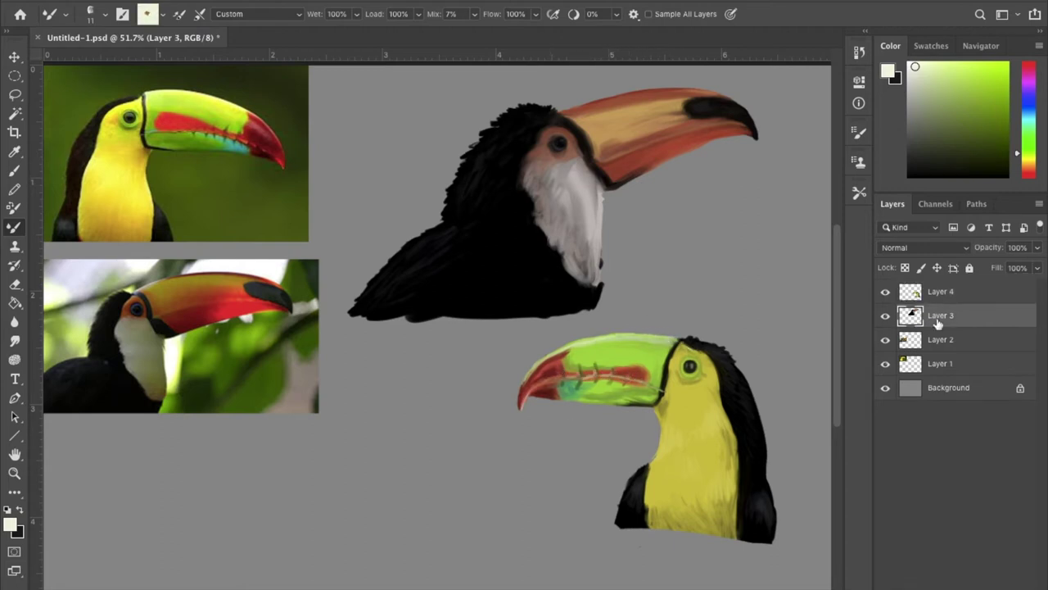
pyautogui.keyDown('alt'); pyautogui.click(572, 109); pyautogui.keyUp('alt')
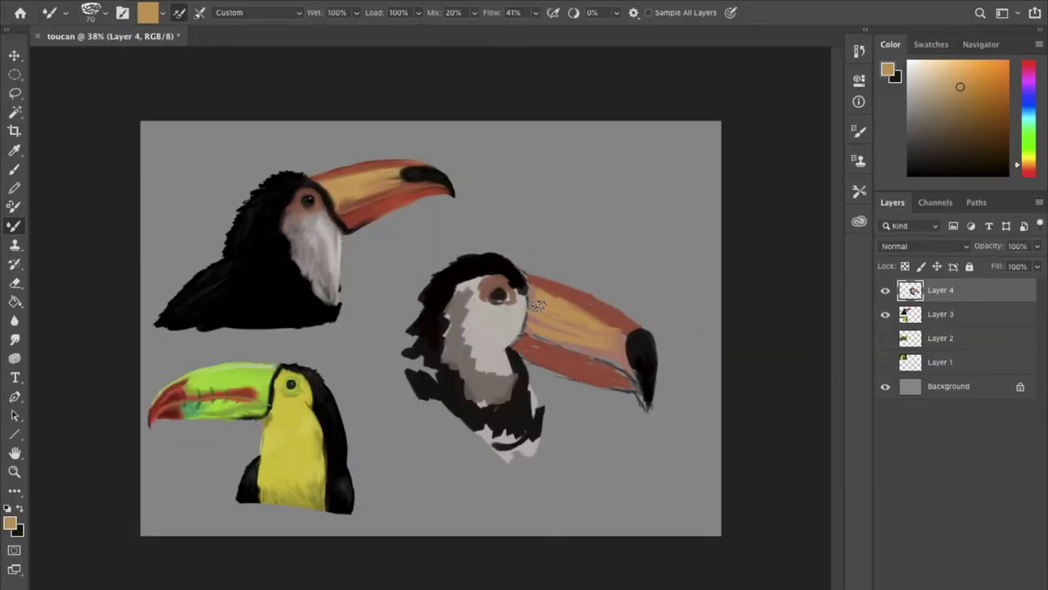
# Blend the front toucan's white face and darken the edge of its beak.
pyautogui.keyDown('alt'); pyautogui.click(537, 305); pyautogui.keyUp('alt')
pyautogui.press('d')
pyautogui.moveTo(509, 315)
pyautogui.mouseDown()
pyautogui.moveTo(492, 375)
pyautogui.moveTo(529, 290)
pyautogui.moveTo(537, 367)
pyautogui.mouseUp()
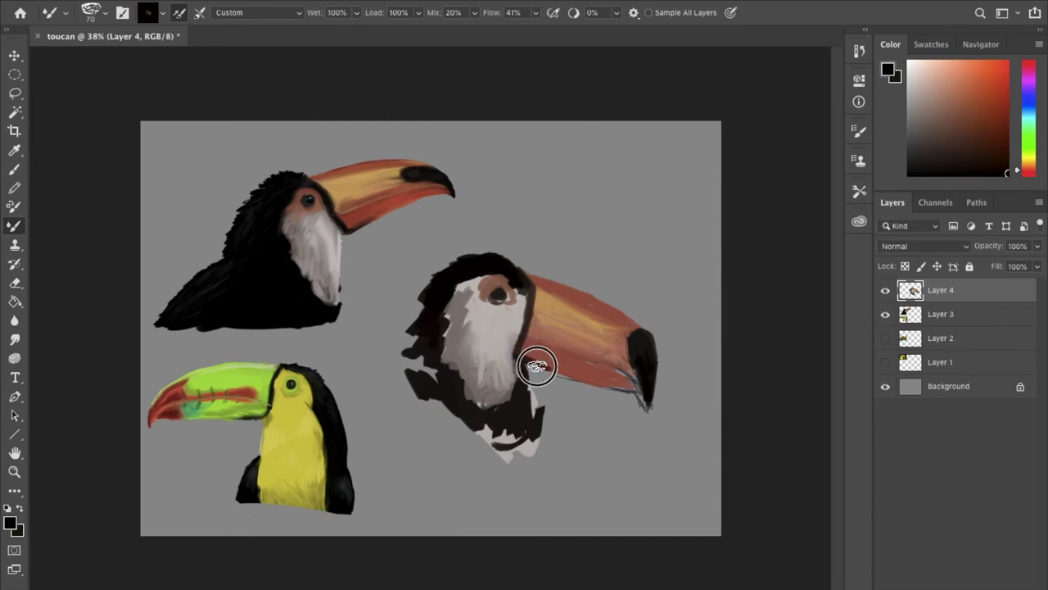
# Paint black feathers down the left side of the toucan's head.
pyautogui.keyDown('alt'); pyautogui.click(481, 305); pyautogui.keyUp('alt')
pyautogui.keyDown('alt'); pyautogui.click(439, 322); pyautogui.keyUp('alt')
pyautogui.moveTo(440, 323)
pyautogui.mouseDown()
pyautogui.moveTo(435, 304)
pyautogui.moveTo(405, 402)
pyautogui.mouseUp()
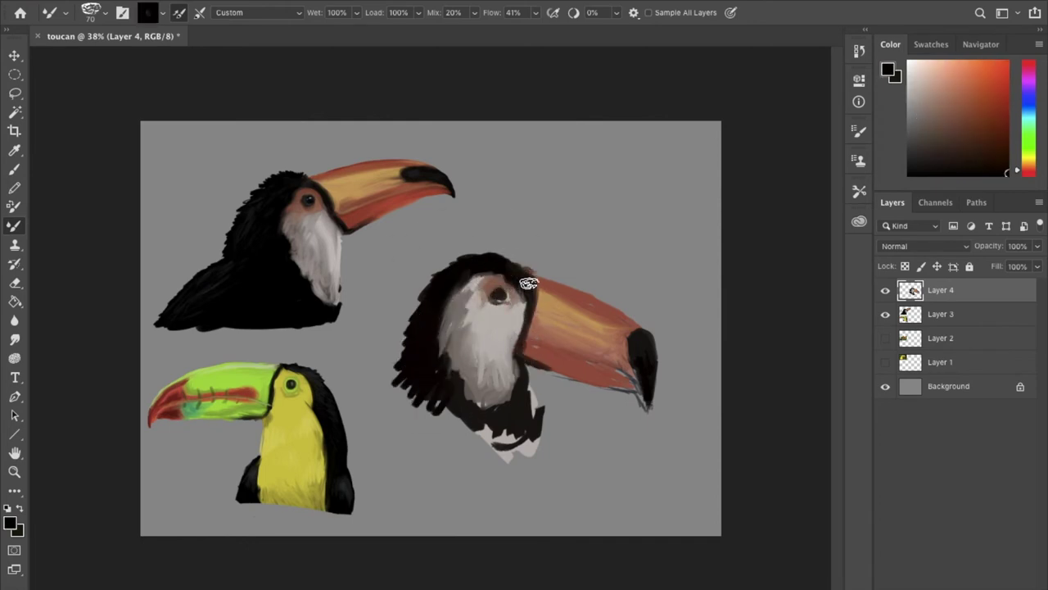
# Sample the beak's oranges and reddish-browns, then paint dark strokes over the neck.
pyautogui.keyDown('alt'); pyautogui.click(536, 379); pyautogui.keyUp('alt')
pyautogui.keyDown('alt'); pyautogui.click(639, 393); pyautogui.keyUp('alt')
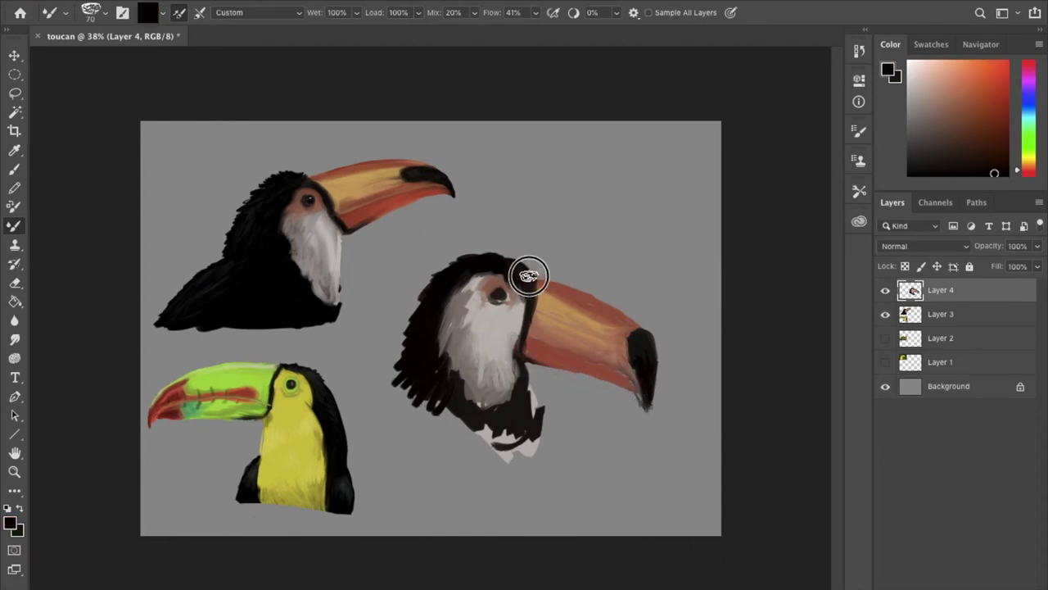
pyautogui.keyDown('alt'); pyautogui.click(563, 288); pyautogui.keyUp('alt')
pyautogui.keyDown('alt'); pyautogui.click(633, 356); pyautogui.keyUp('alt')
pyautogui.keyDown('alt'); pyautogui.click(612, 350); pyautogui.keyUp('alt')
pyautogui.keyDown('alt'); pyautogui.click(568, 332); pyautogui.keyUp('alt')
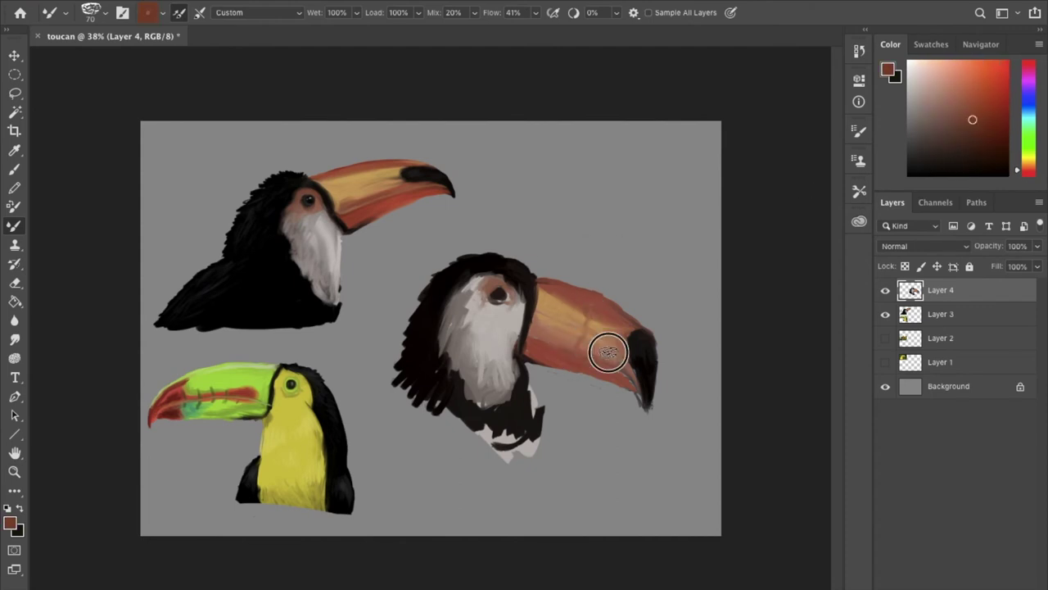
pyautogui.keyDown('alt'); pyautogui.click(442, 332); pyautogui.keyUp('alt')
pyautogui.moveTo(492, 446)
pyautogui.mouseDown()
pyautogui.moveTo(527, 412)
pyautogui.moveTo(452, 418)
pyautogui.moveTo(512, 475)
pyautogui.moveTo(492, 413)
pyautogui.mouseUp()
# Set the Mixer Brush size to 47, sample light peach from the beak, and zoom in.
pyautogui.click(90, 12)
pyautogui.doubleClick(205, 327)
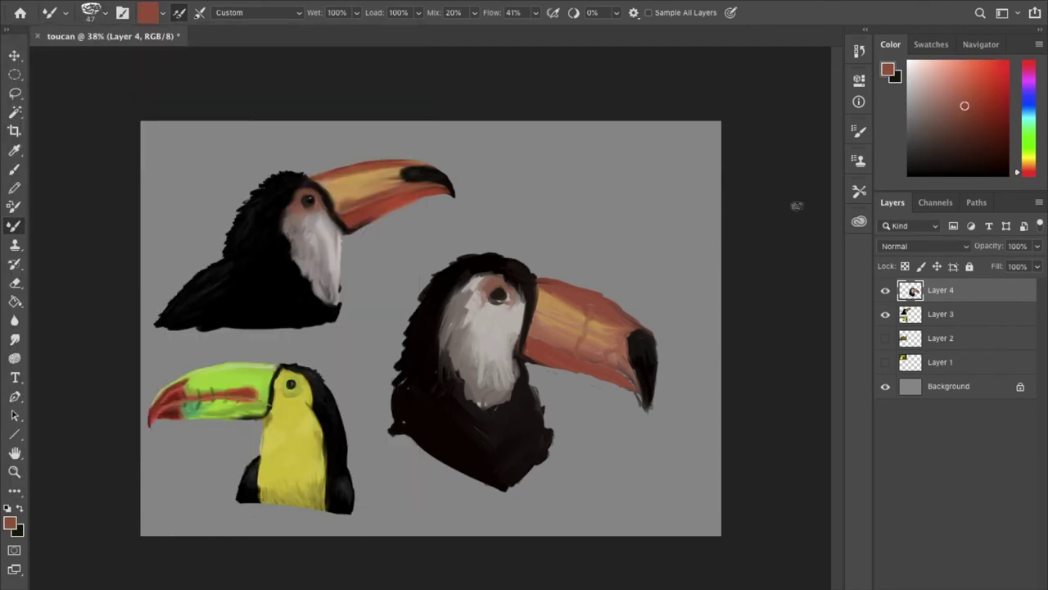
pyautogui.keyDown('alt'); pyautogui.click(590, 352); pyautogui.keyUp('alt')
pyautogui.hotkey('ctrl', '+')
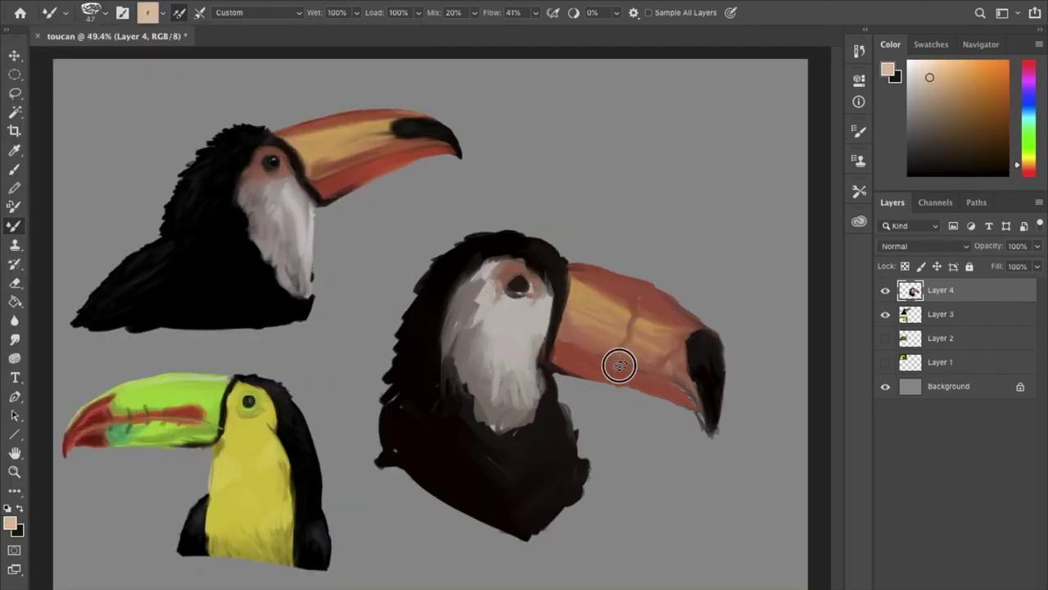
# Shade the beak with dark reddish-brown and pink, and darken the head near the eye.
pyautogui.keyDown('alt'); pyautogui.click(678, 383); pyautogui.keyUp('alt')
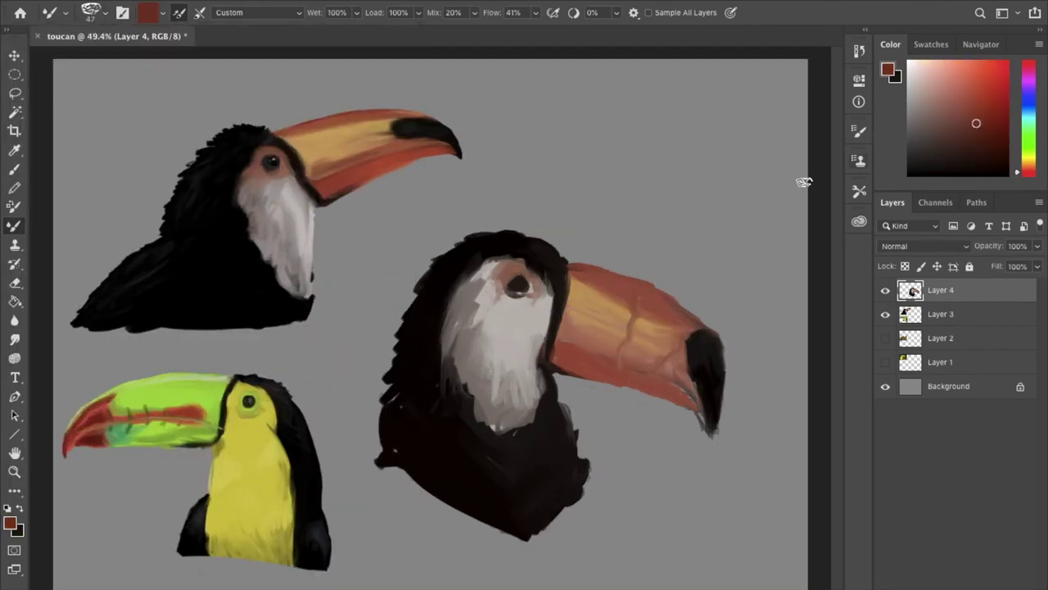
pyautogui.keyDown('alt'); pyautogui.click(549, 345); pyautogui.keyUp('alt')
pyautogui.keyDown('alt'); pyautogui.click(666, 301); pyautogui.keyUp('alt')
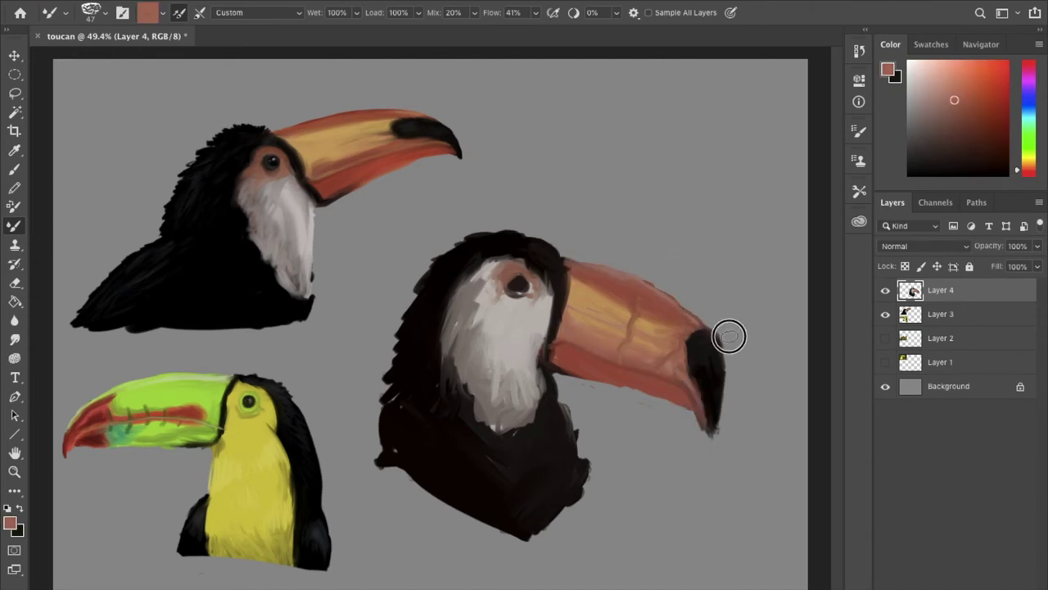
pyautogui.keyDown('alt'); pyautogui.click(523, 262); pyautogui.keyUp('alt')
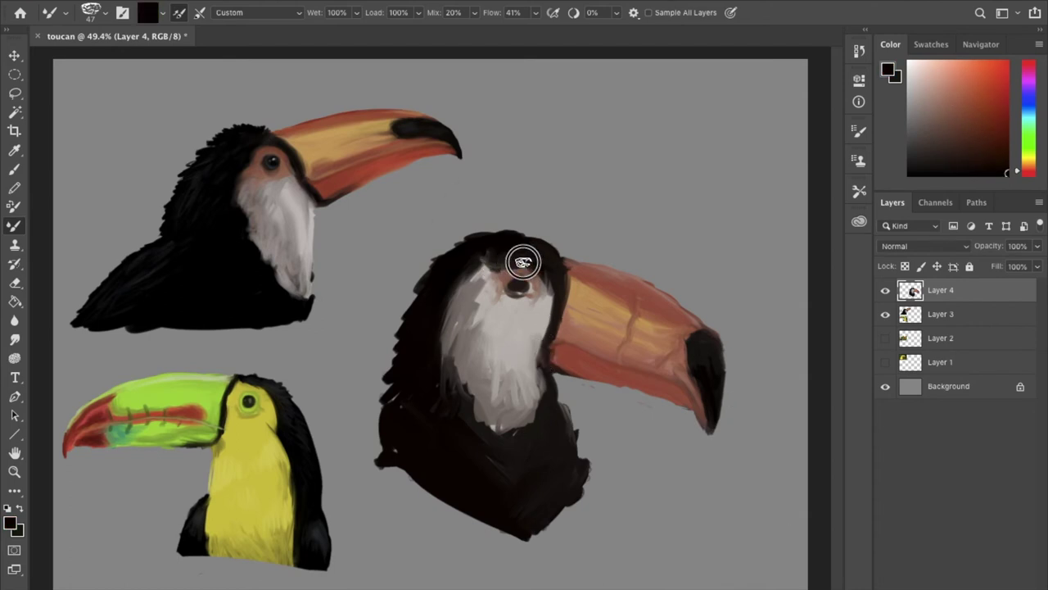
pyautogui.keyDown('alt'); pyautogui.click(519, 293); pyautogui.keyUp('alt')
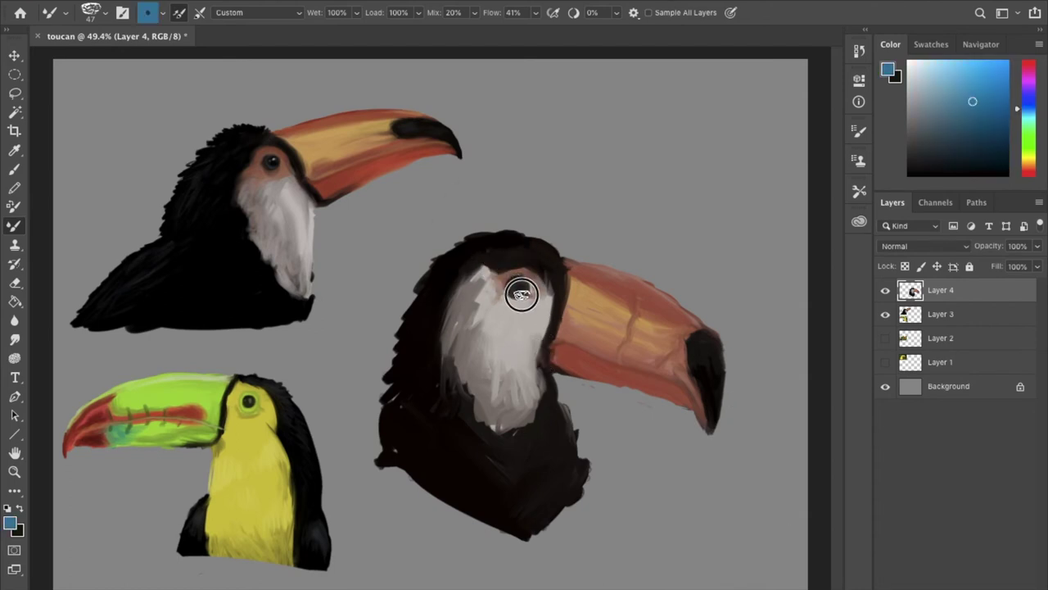
pyautogui.scroll(5, 519, 292)
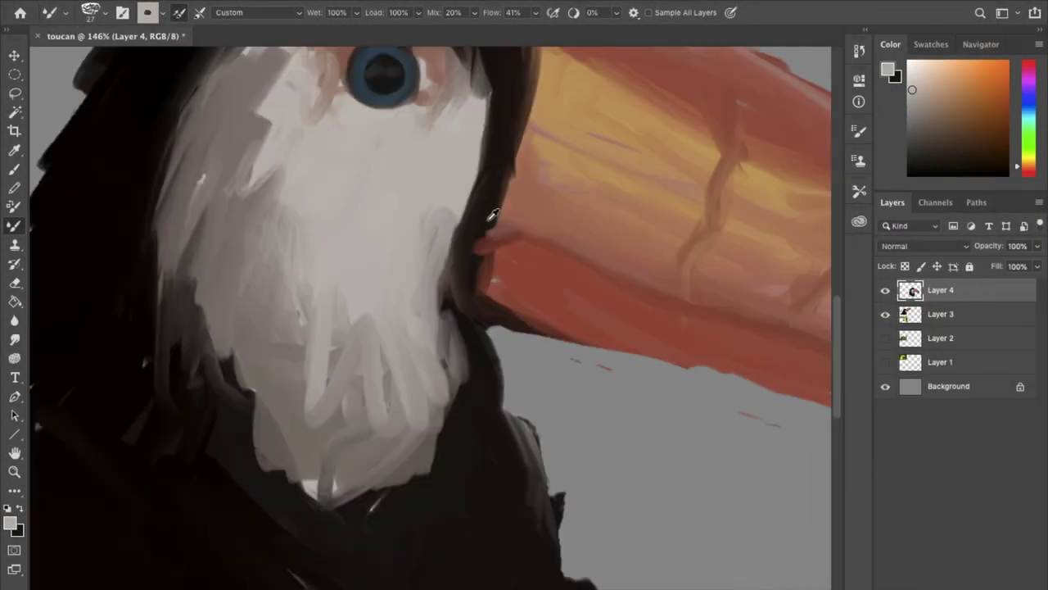
pyautogui.keyDown('alt'); pyautogui.click(492, 214); pyautogui.keyUp('alt')
pyautogui.scroll(-6, 459, 311)
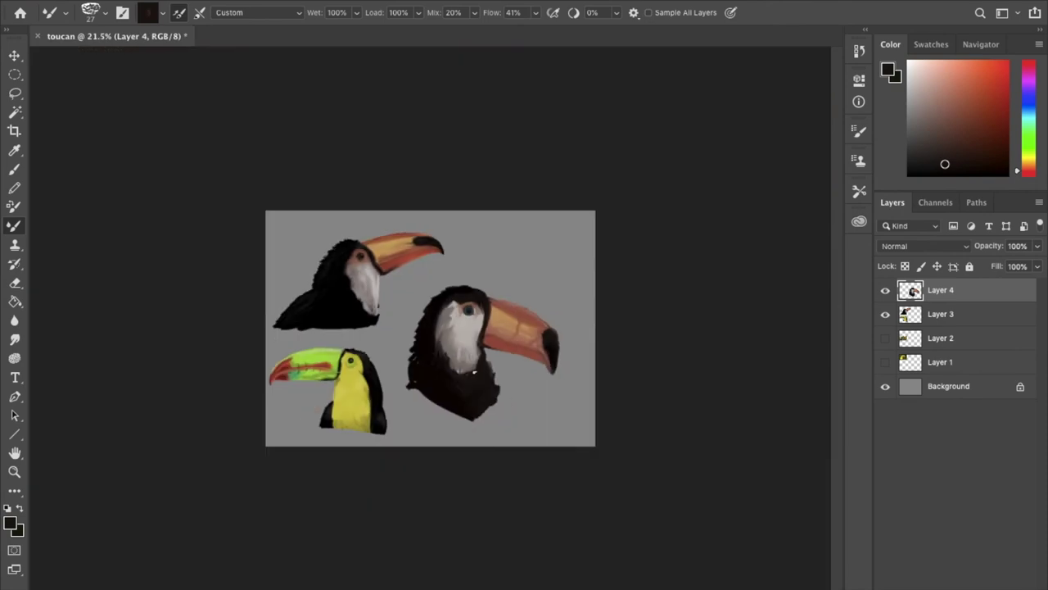
# Shift the Color panel hue to blue for the eye ring, then pick a greyish-brown.
pyautogui.scroll(2, 438, 363)
pyautogui.click(1024, 107)
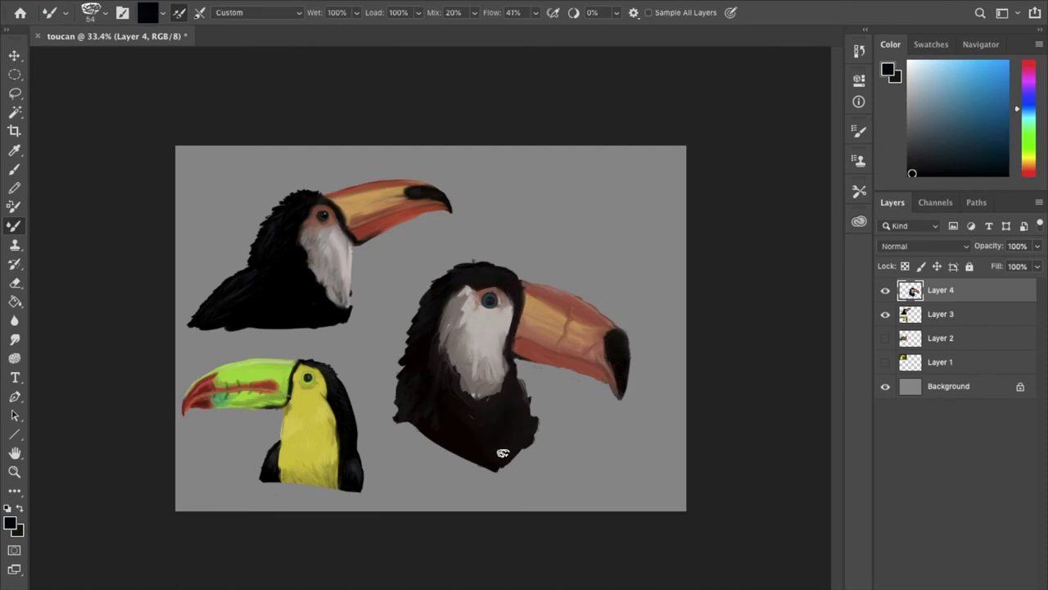
pyautogui.keyDown('alt'); pyautogui.click(445, 354); pyautogui.keyUp('alt')
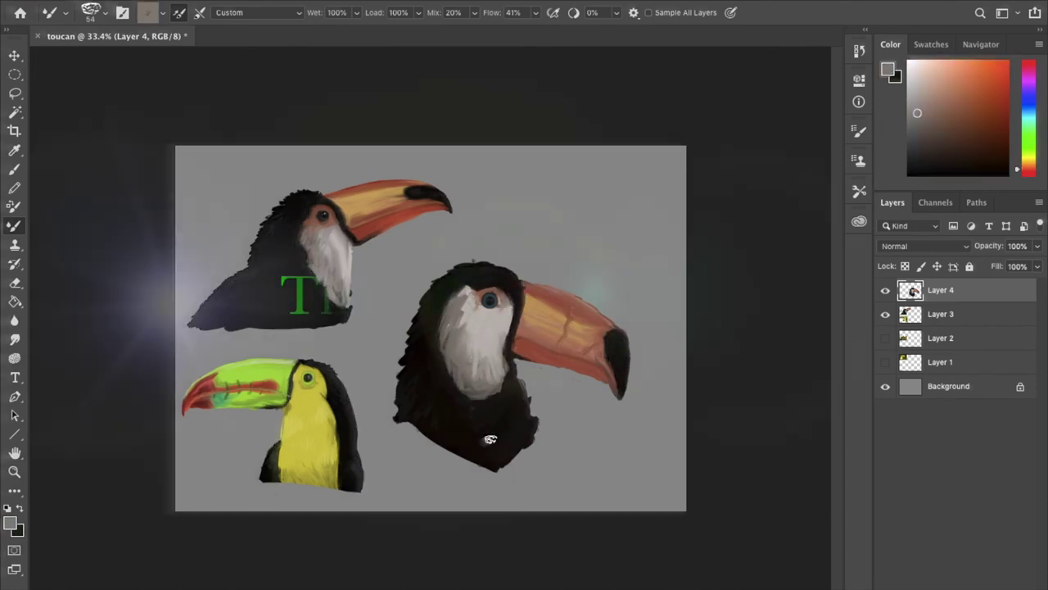